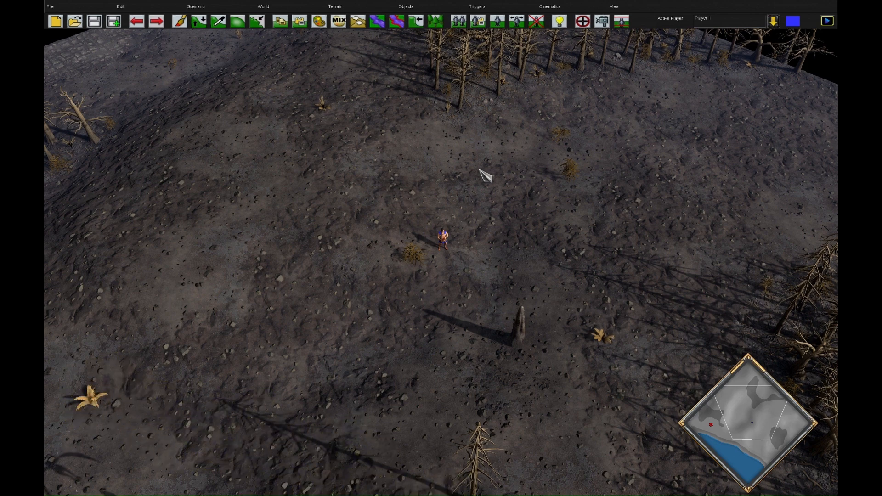
Step: Create a new trigger and name it Setup
click(582, 21)
click(204, 355)
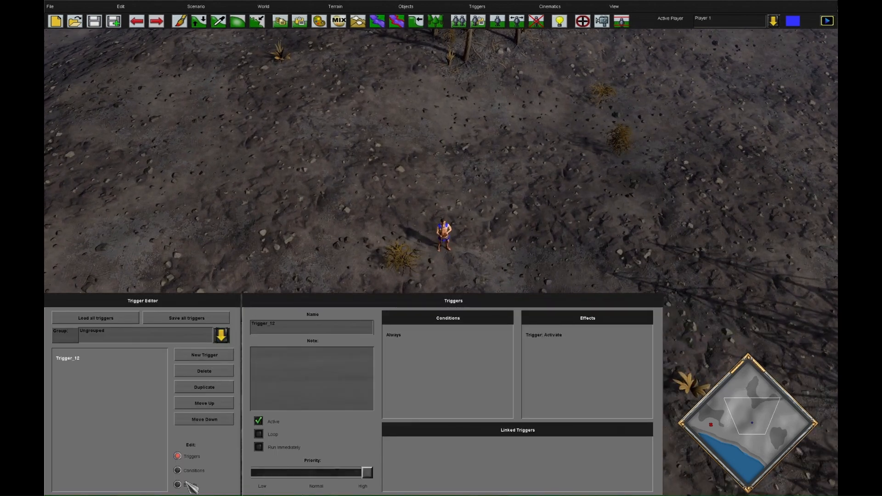
drag(284, 327, 240, 320)
text(Setup)
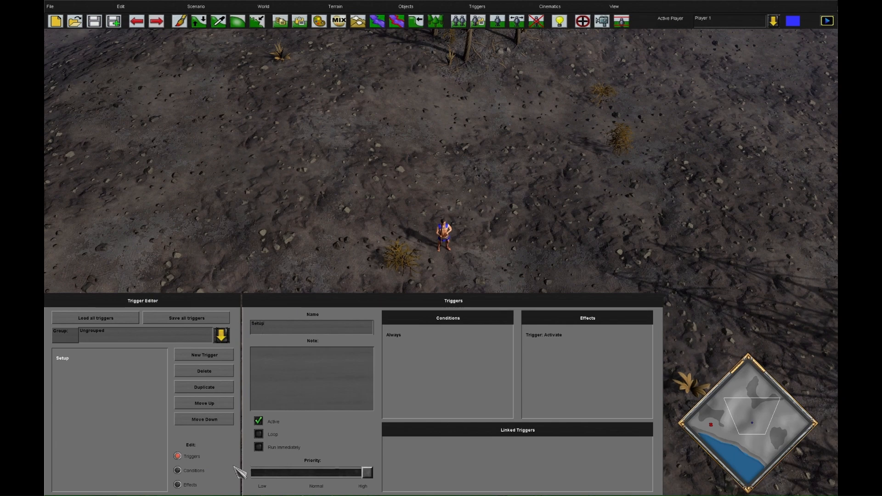
Step: Add a Protounit: Add Train effect to the Setup trigger so player 1's Hoplite trains HippopotamusOfSet
click(195, 486)
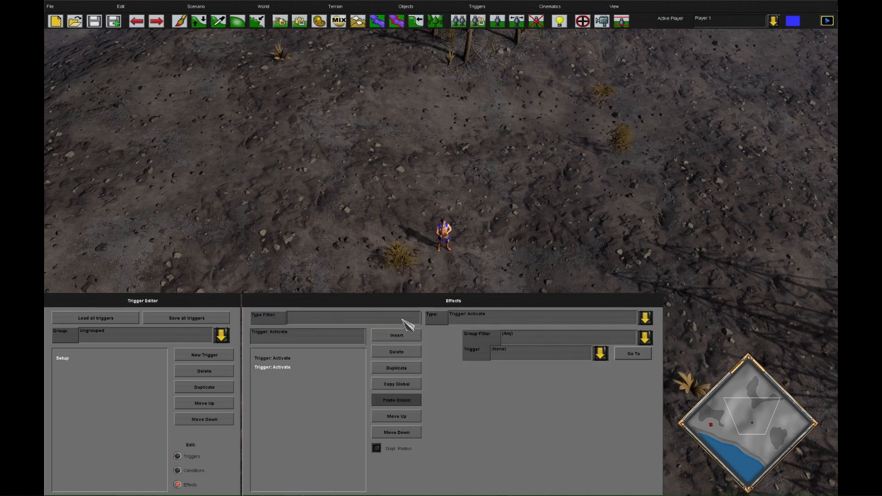
click(559, 323)
click(535, 351)
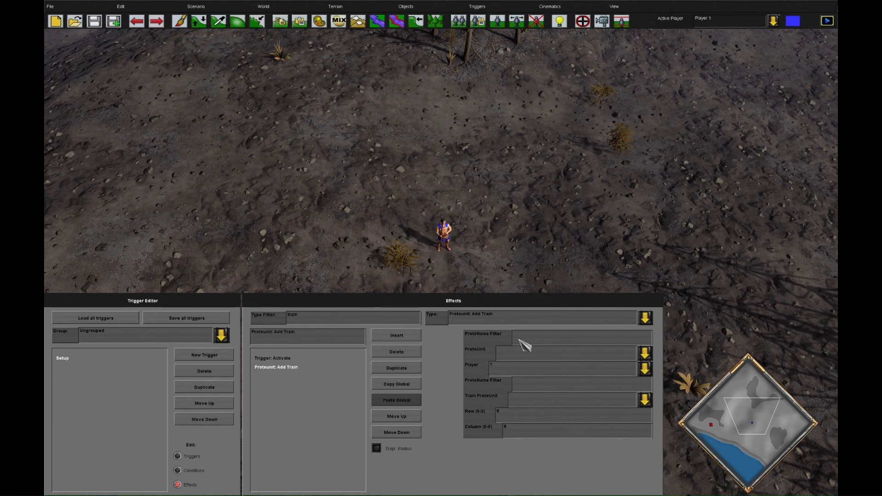
click(556, 351)
click(548, 367)
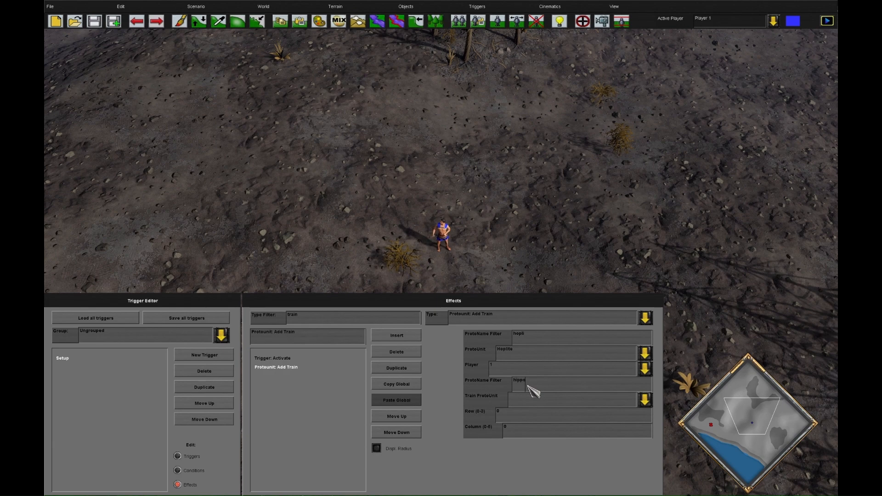
click(605, 403)
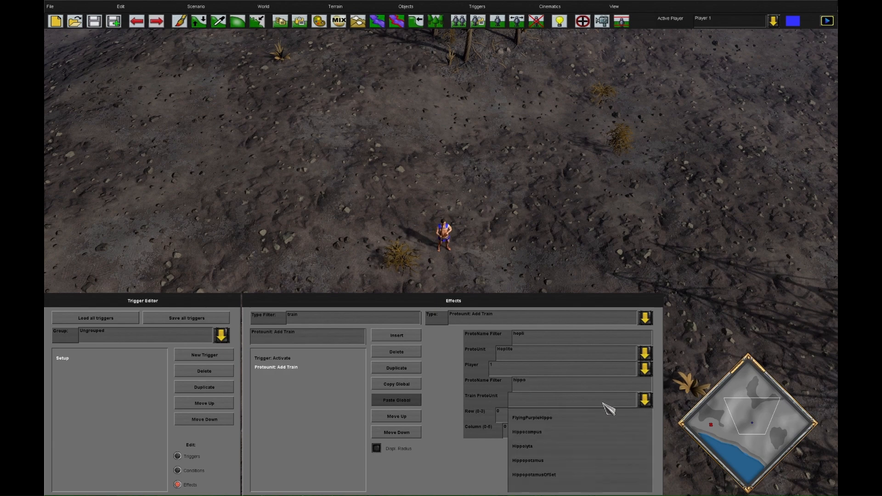
click(569, 477)
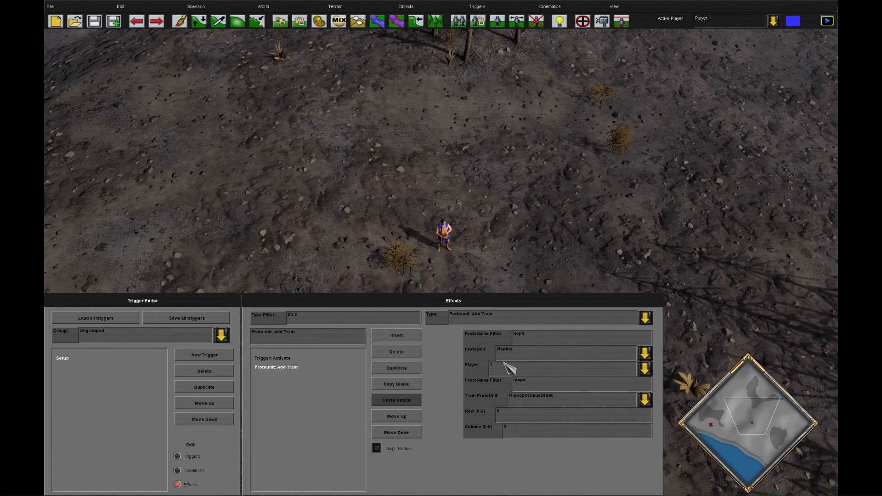
Step: Change the first effect to Protounit: Unforbid and Enable for player 1's HippopotamusOfSet
click(275, 358)
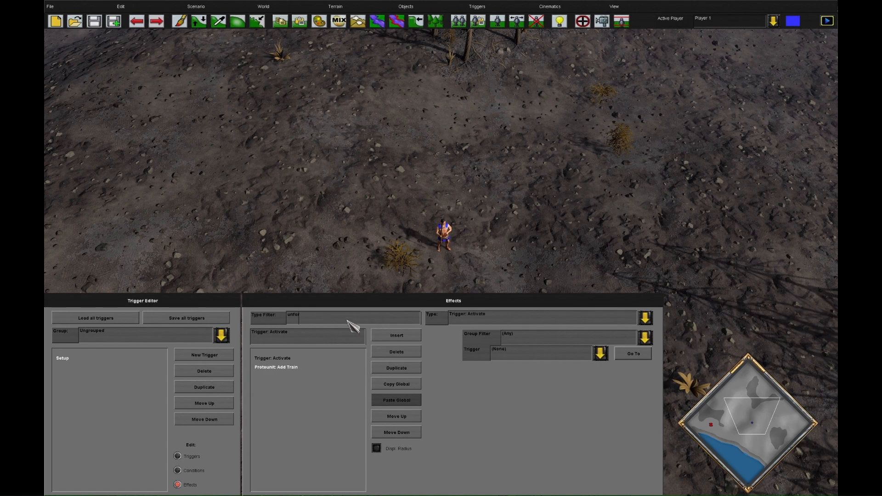
click(453, 318)
click(528, 339)
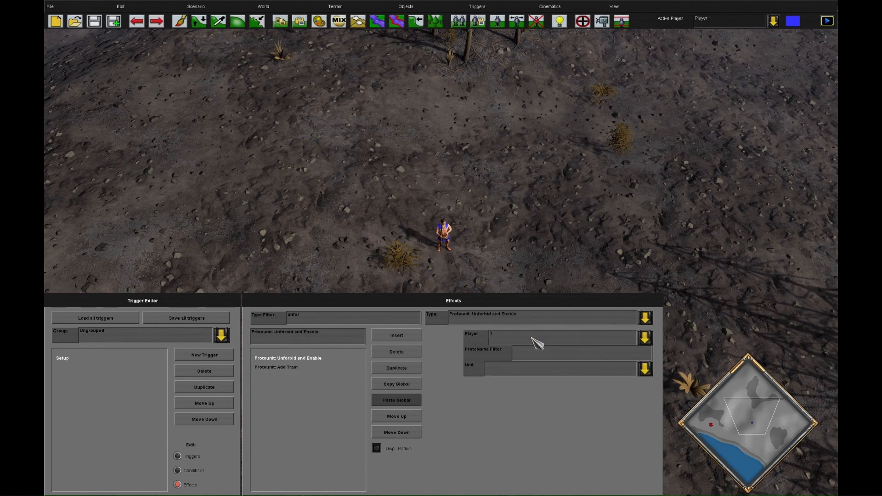
click(537, 355)
text(hip)
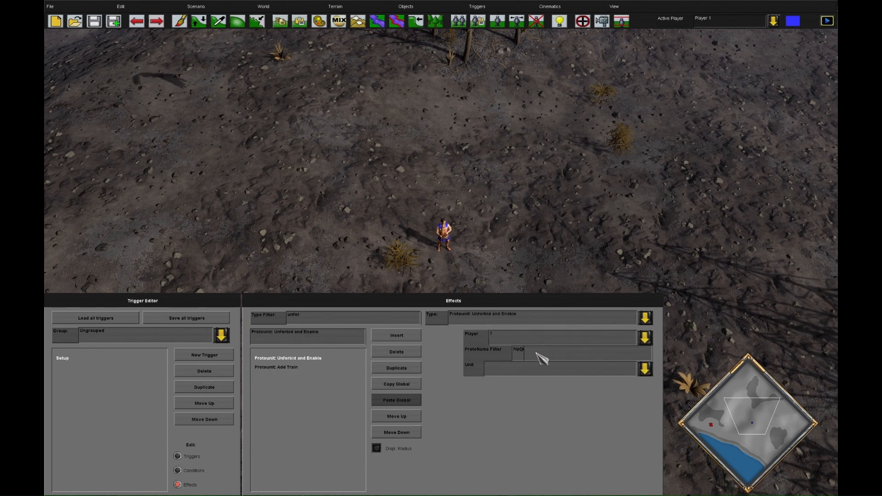
text(po)
click(559, 371)
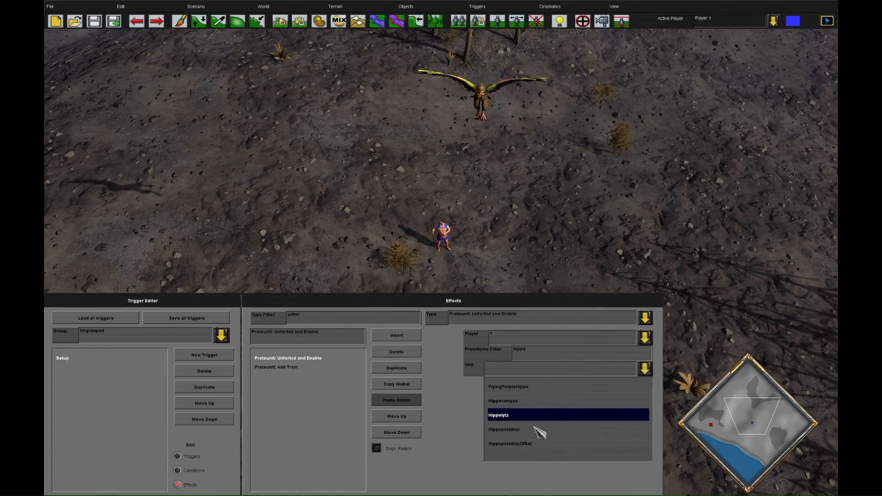
click(527, 444)
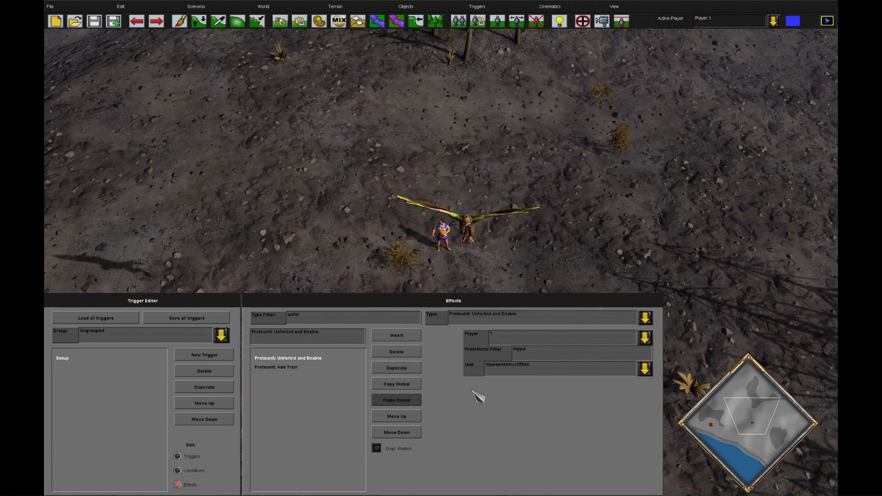
Step: Insert a Protounit: Modify Resource Data effect with HippopotamusOfSet as its unit type
click(296, 367)
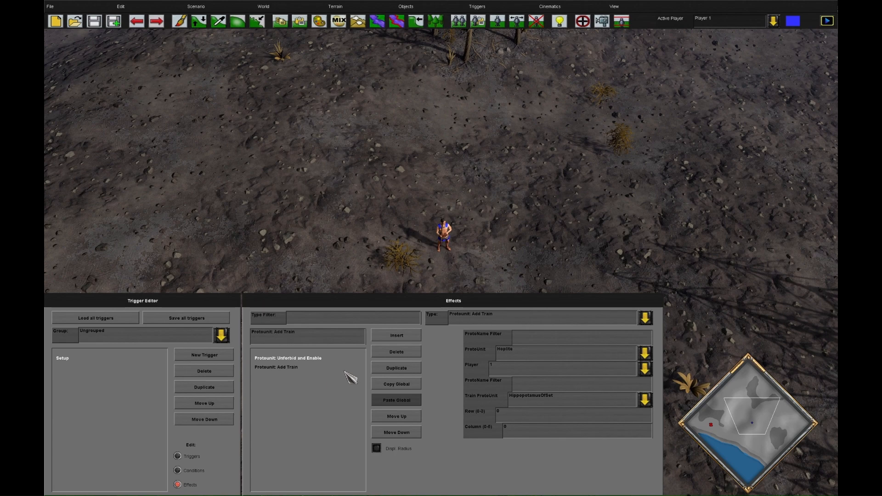
click(397, 336)
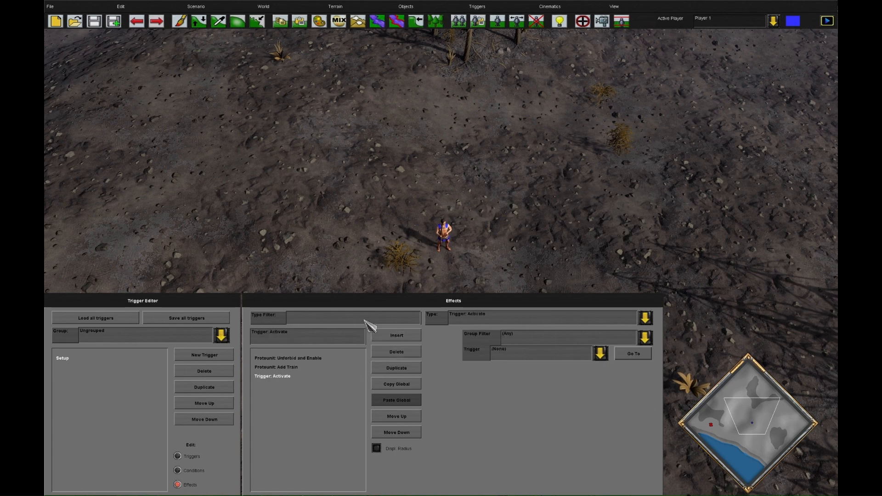
click(457, 320)
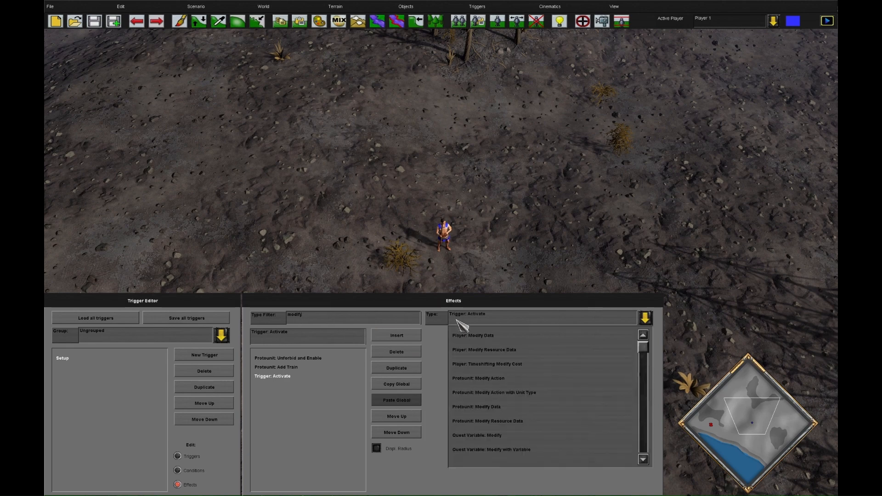
click(535, 421)
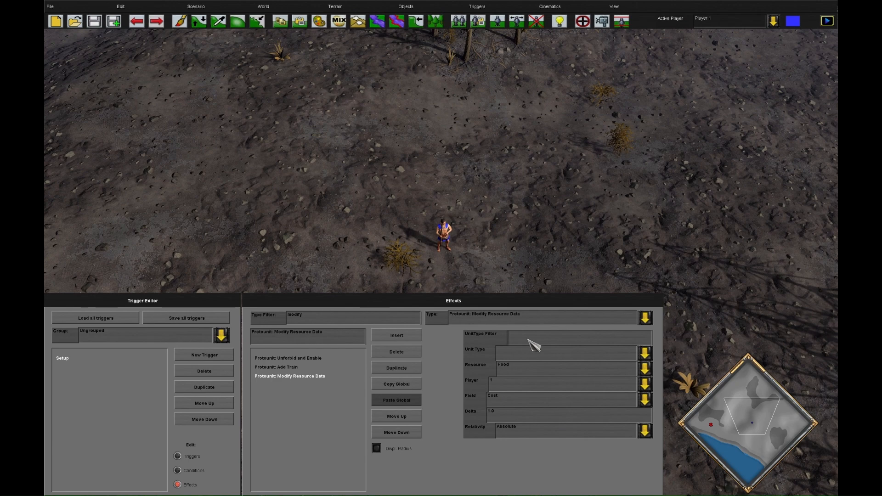
click(518, 353)
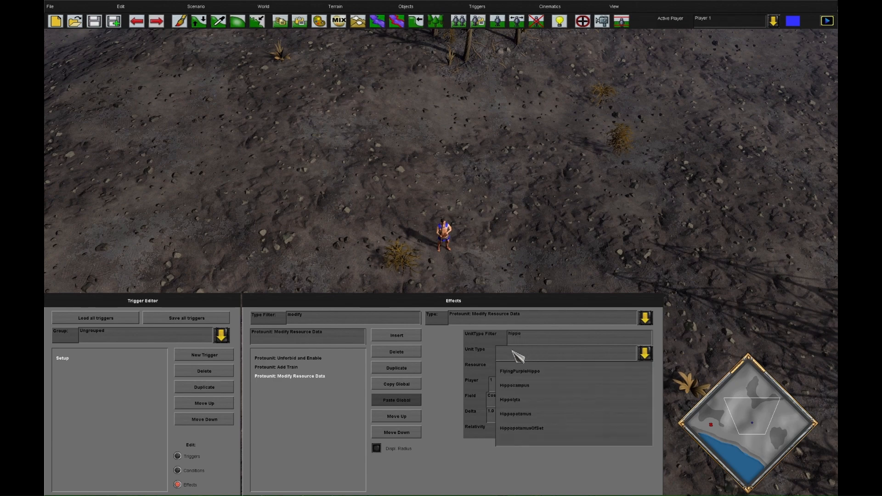
click(558, 440)
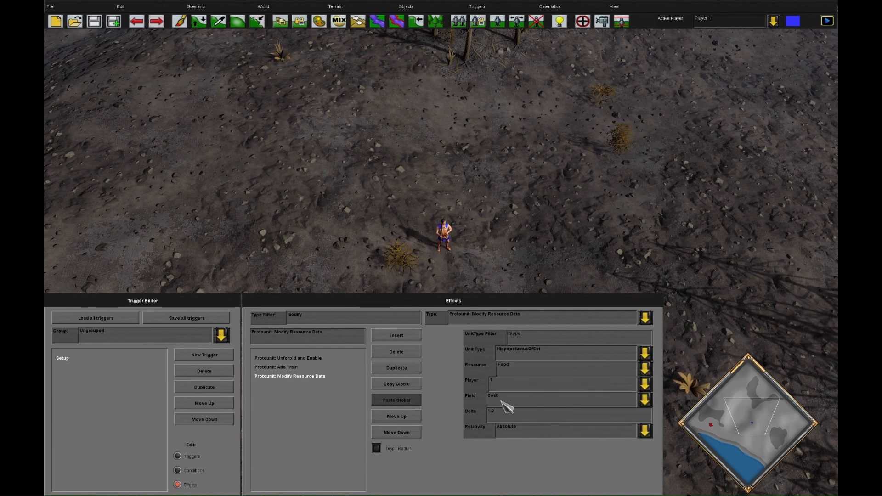
Step: Change the relativity of the Food cost effect and set its delta to 0
click(530, 441)
click(503, 391)
click(515, 417)
text(0)
Step: Duplicate the zero Food cost effect three times, setting the copies' resources to Gold, Wood and Favor
click(411, 367)
click(528, 367)
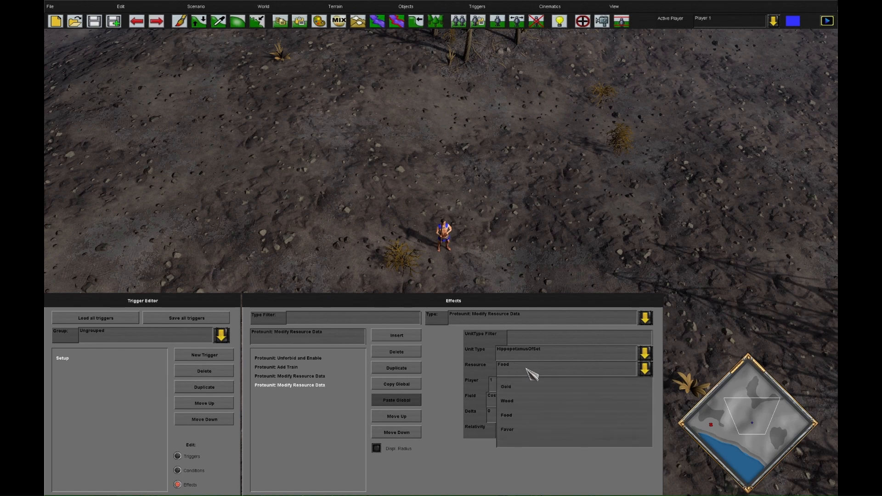
click(528, 388)
click(411, 368)
click(547, 373)
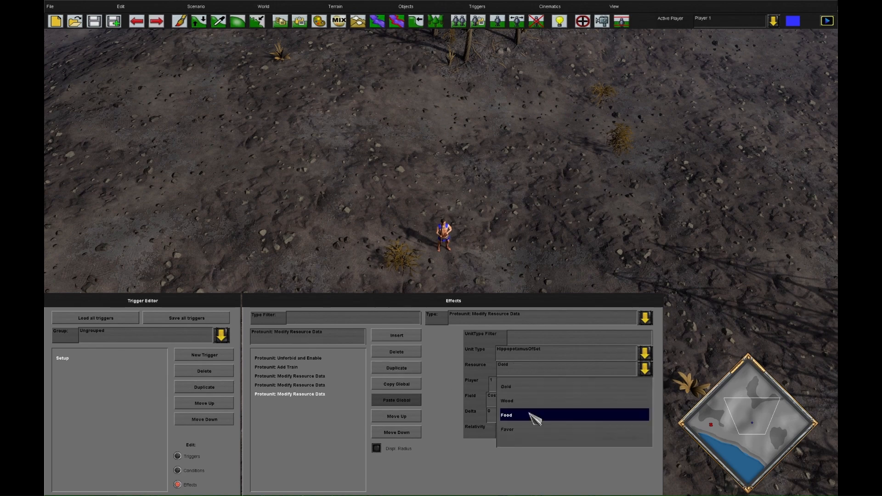
click(533, 400)
click(404, 368)
click(547, 372)
click(528, 424)
Step: Insert a Protounit: Modify Data effect with HippopotamusOfSet as its unit type
click(413, 338)
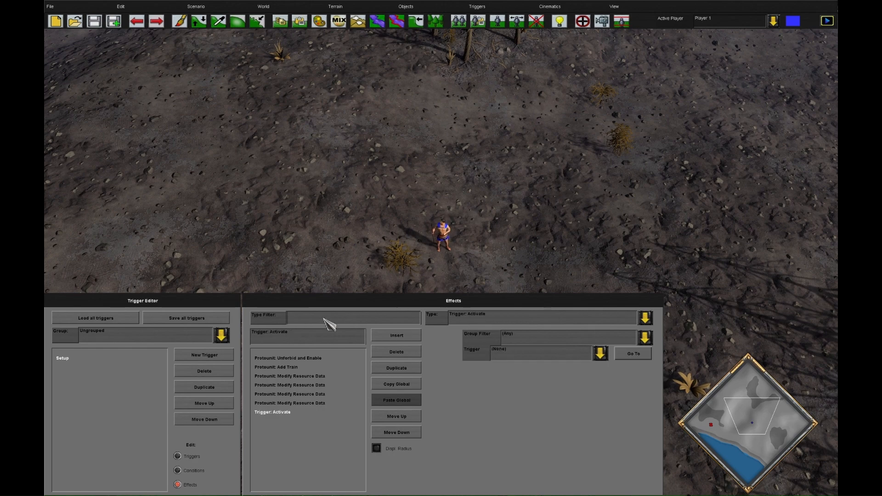
click(476, 322)
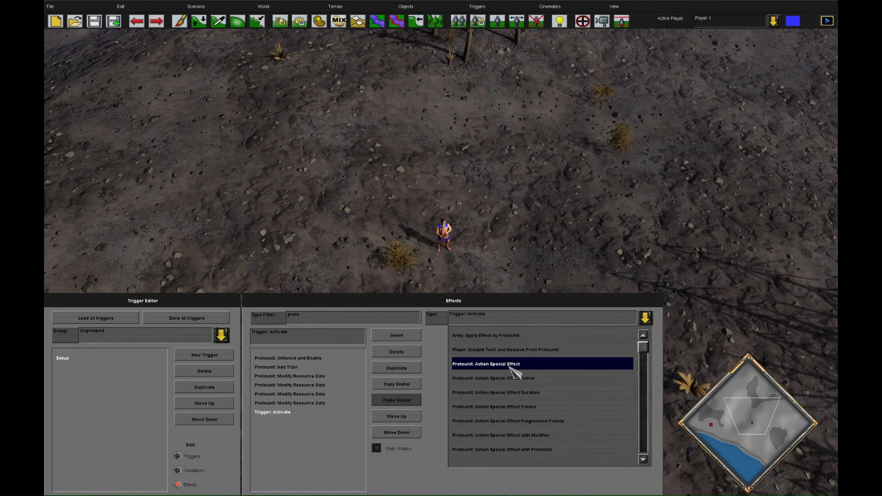
scroll(528, 381, down, 5)
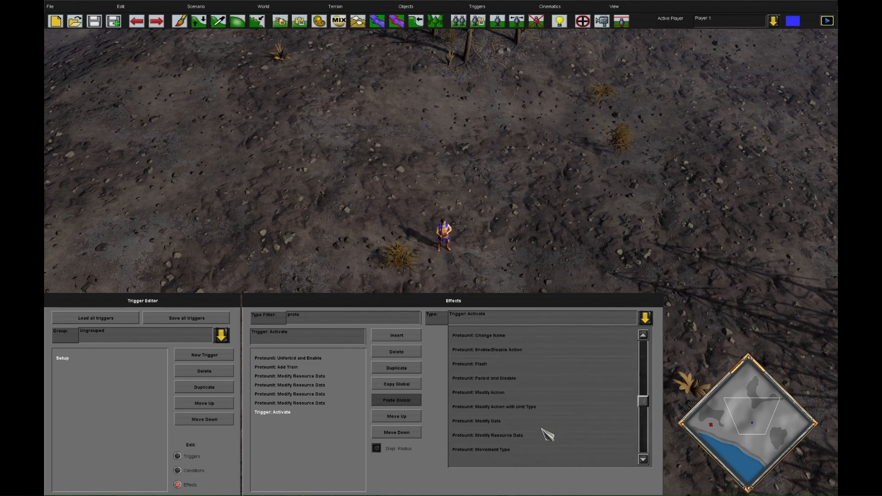
click(544, 421)
click(531, 343)
text(hippo)
click(528, 350)
click(542, 428)
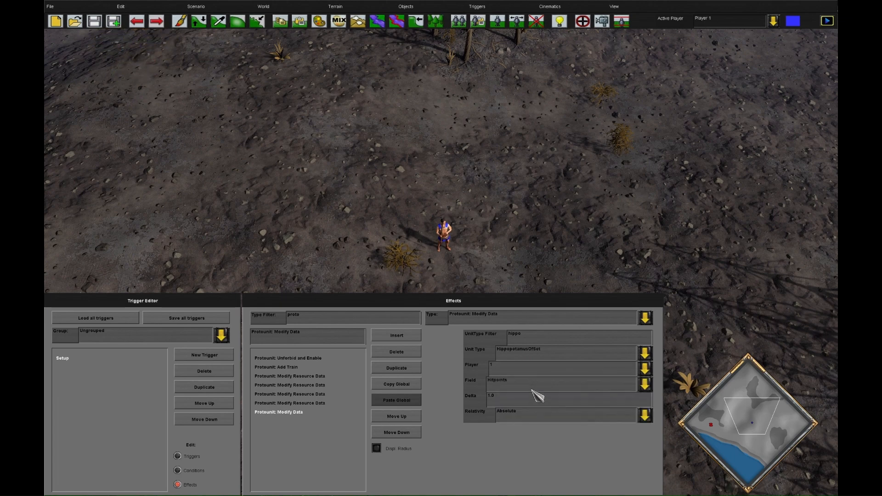
Step: Set the Modify Data effect to the Population Count field with relativity Assign and delta 0
click(523, 384)
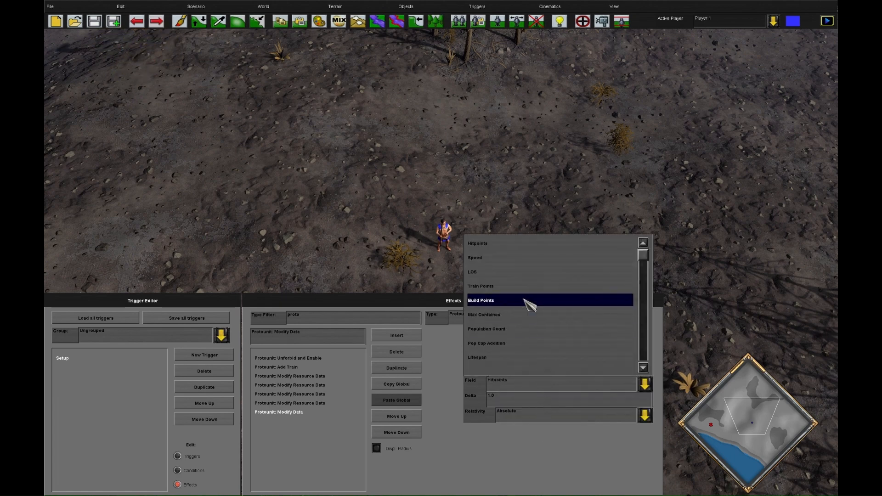
scroll(523, 317, down, 1)
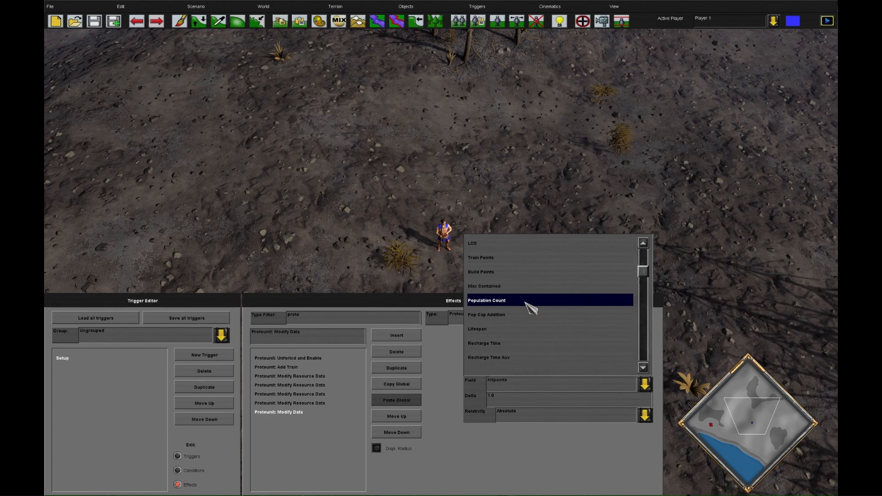
click(526, 303)
click(519, 418)
click(508, 360)
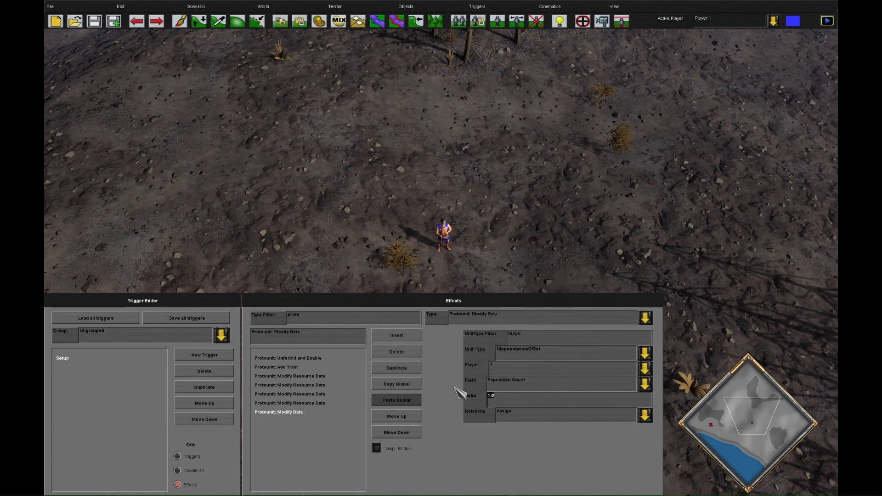
text(0)
Step: Duplicate the Population Count effect and set the copy to the Train Points field with delta 5
click(407, 370)
click(512, 385)
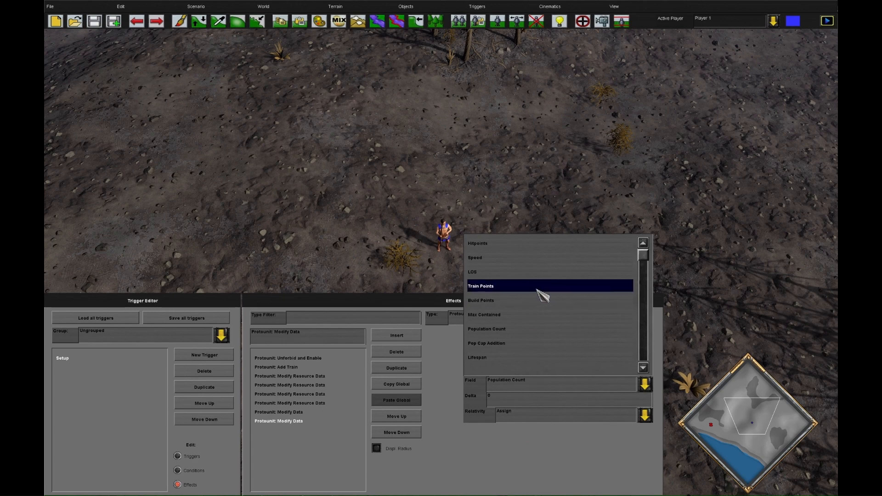
click(542, 287)
drag(445, 385, 433, 382)
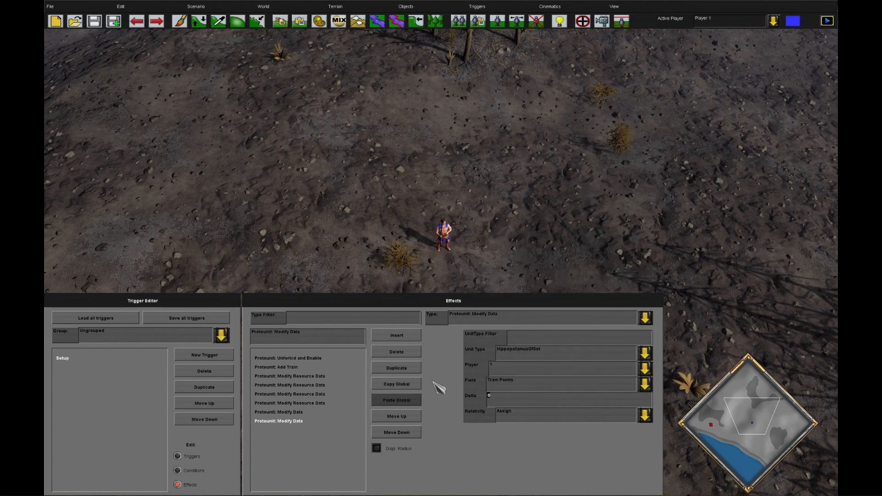
text(5)
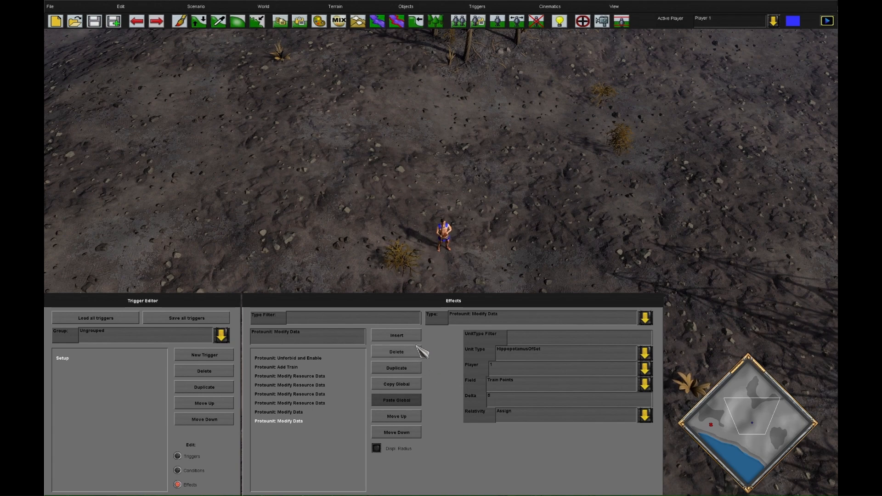
Step: Insert a Rate Modify Global: Training Speed effect with a rate of 1000
click(396, 335)
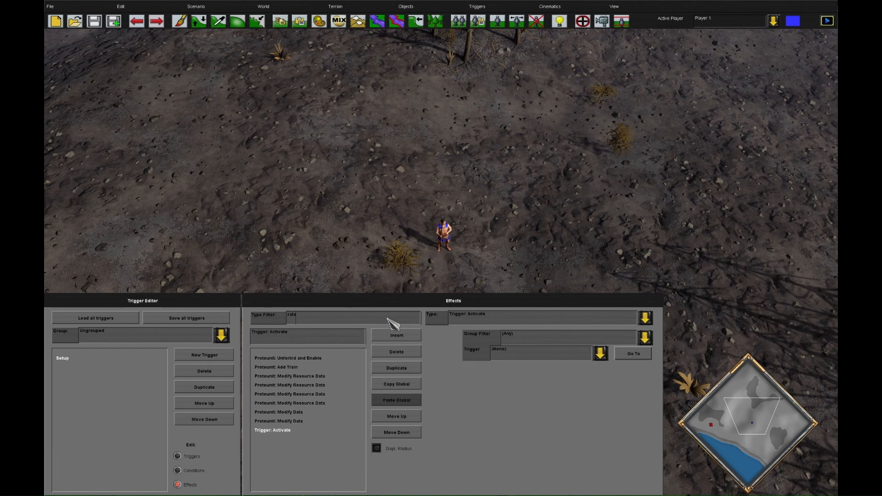
click(477, 319)
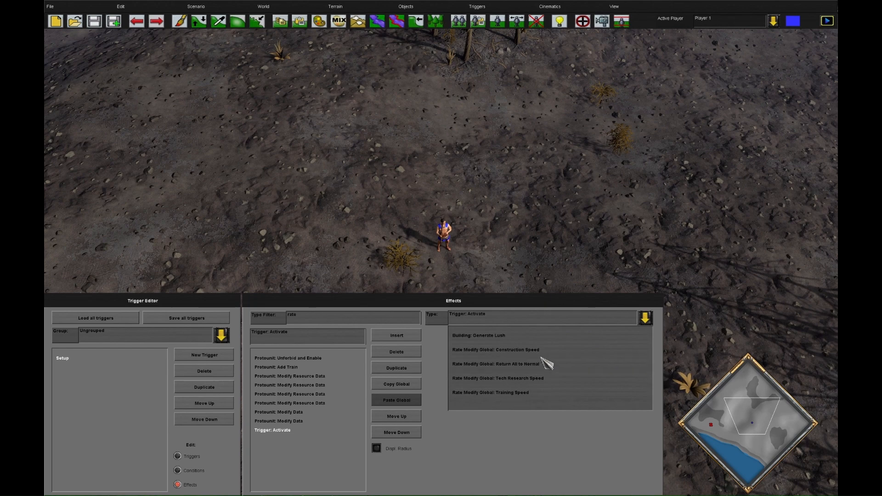
click(554, 393)
text(1000)
scroll(446, 327, down, 1)
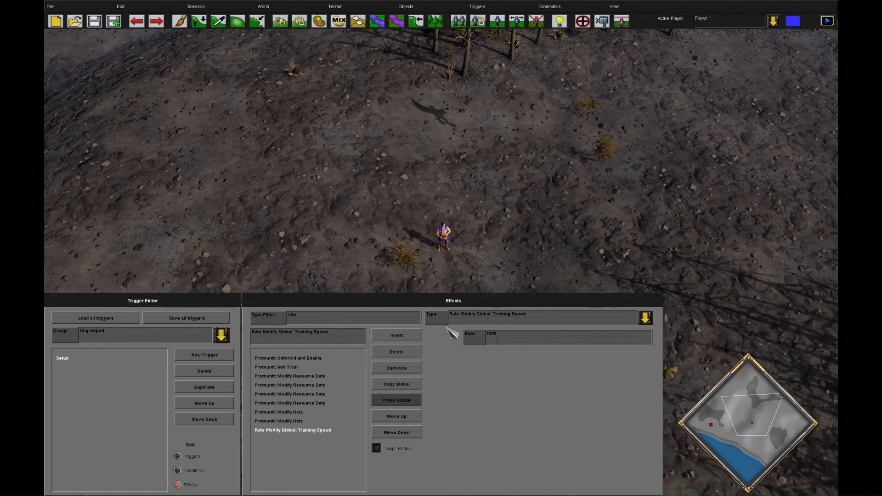
Step: Insert a Protounit: Set Flag effect for player 1 with HippopotamusOfSet as its unit type
click(396, 336)
click(353, 321)
text(flag)
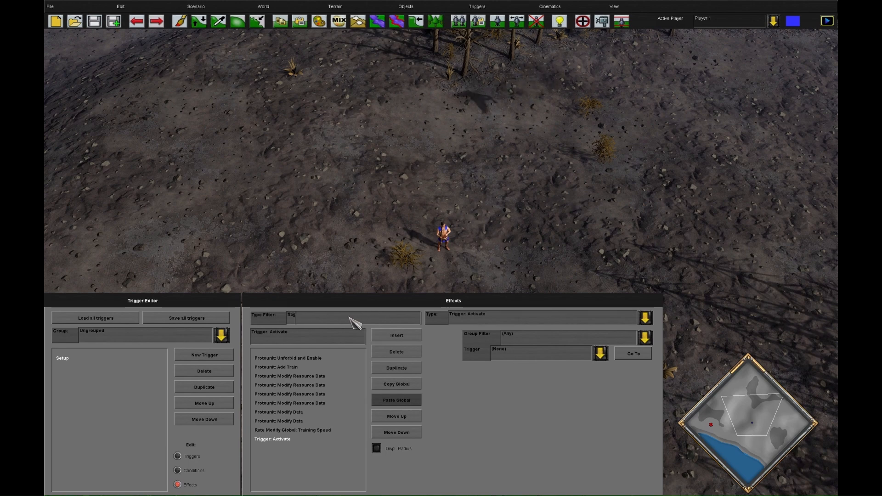
click(471, 321)
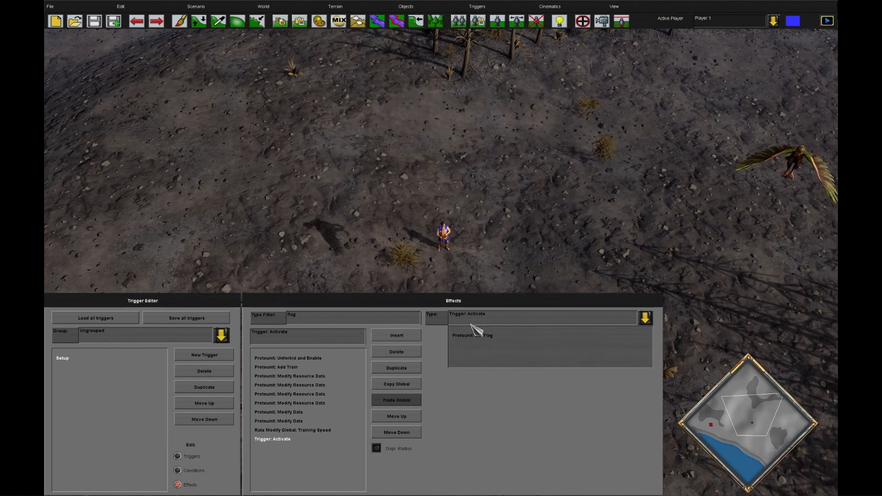
click(490, 339)
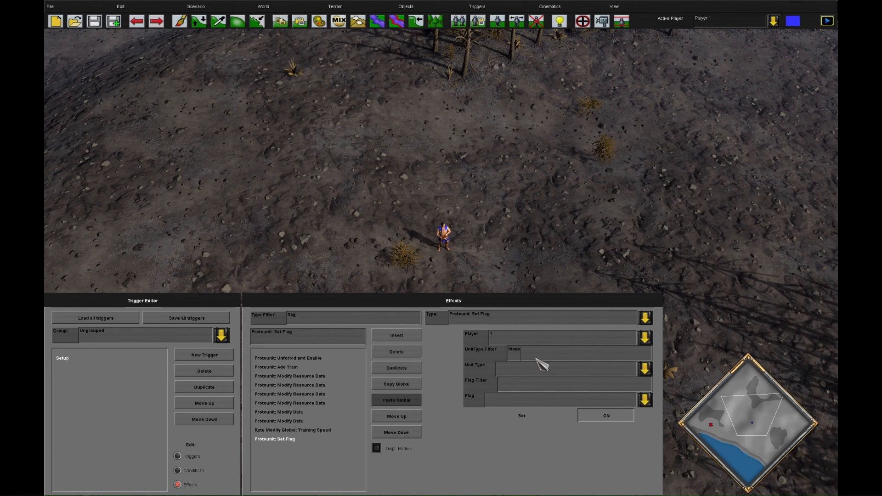
click(563, 370)
click(547, 448)
Step: Filter the flags by "edit" and choose the OnlyInEditor flag for the Set Flag effect
click(564, 399)
drag(643, 271, 663, 387)
click(555, 465)
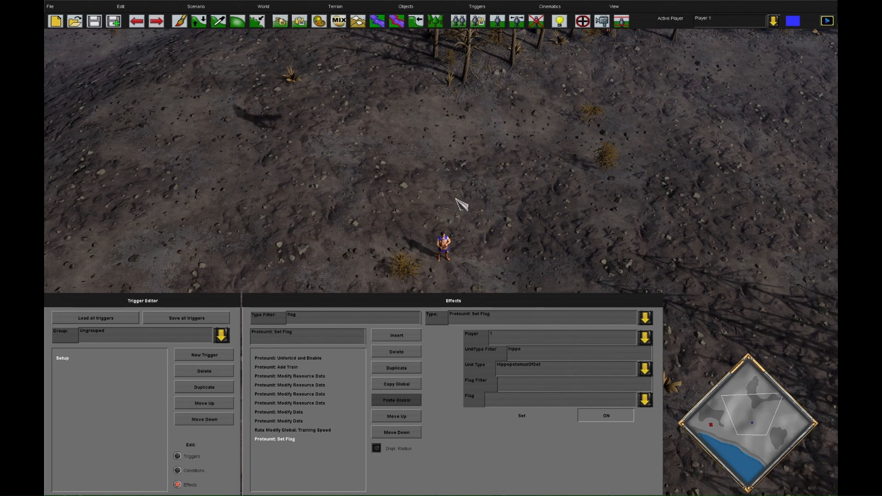
click(573, 386)
text(ed)
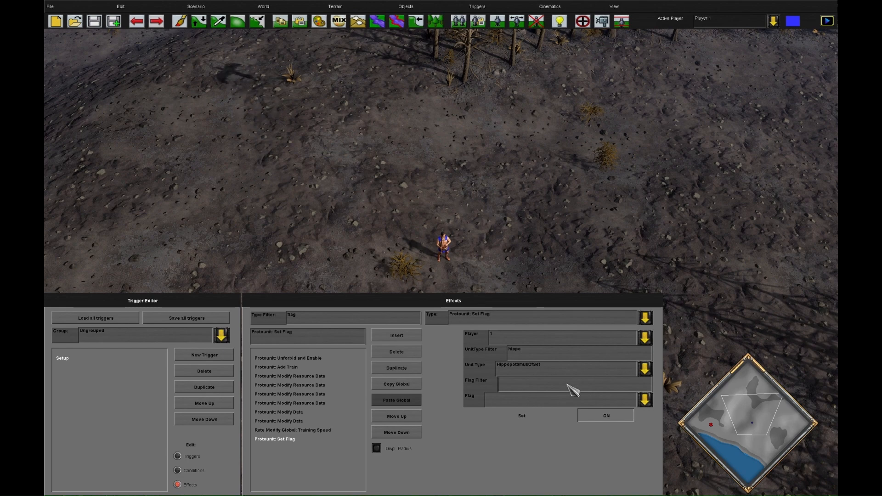
text(it)
click(548, 401)
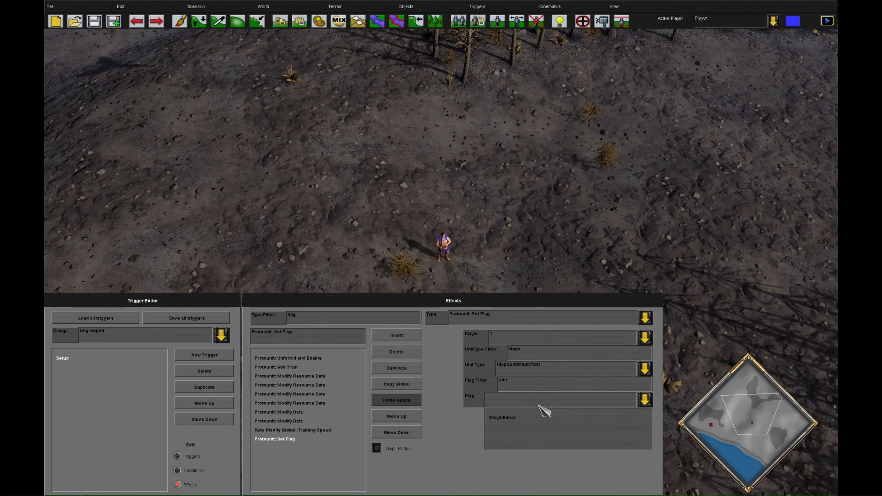
click(545, 419)
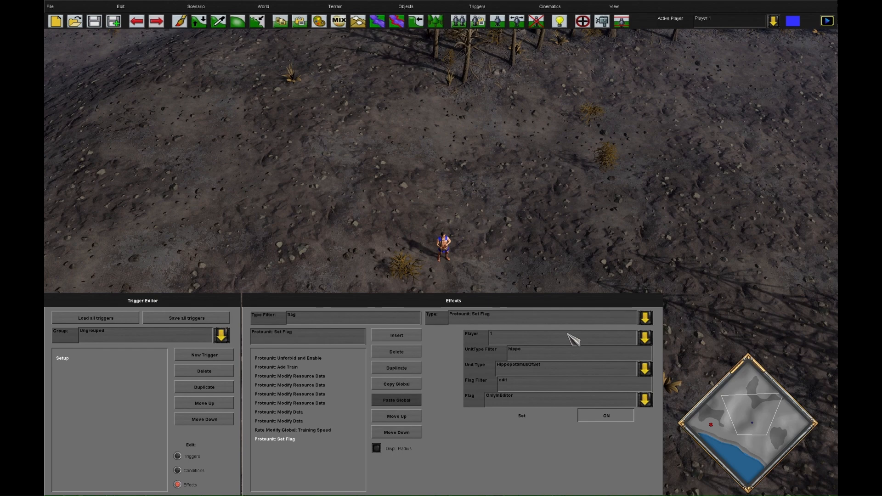
Step: Insert a Protounit: Change Name effect targeting HippopotamusOfSet
click(400, 335)
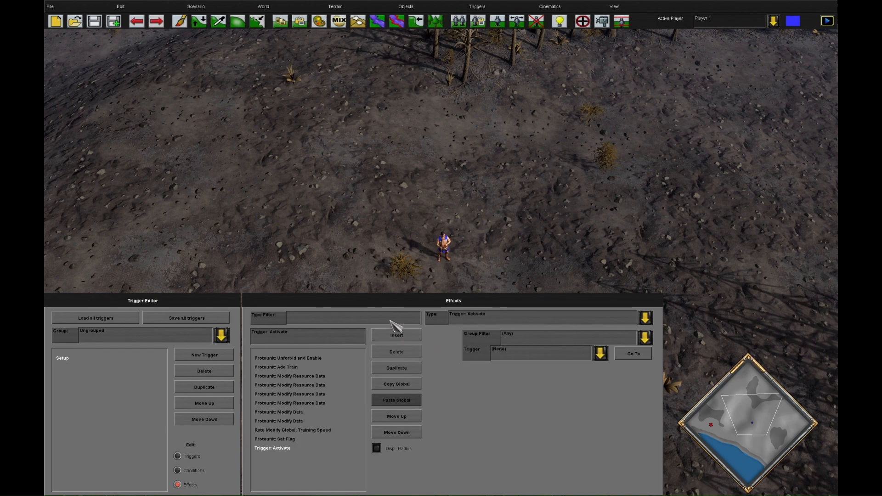
click(505, 322)
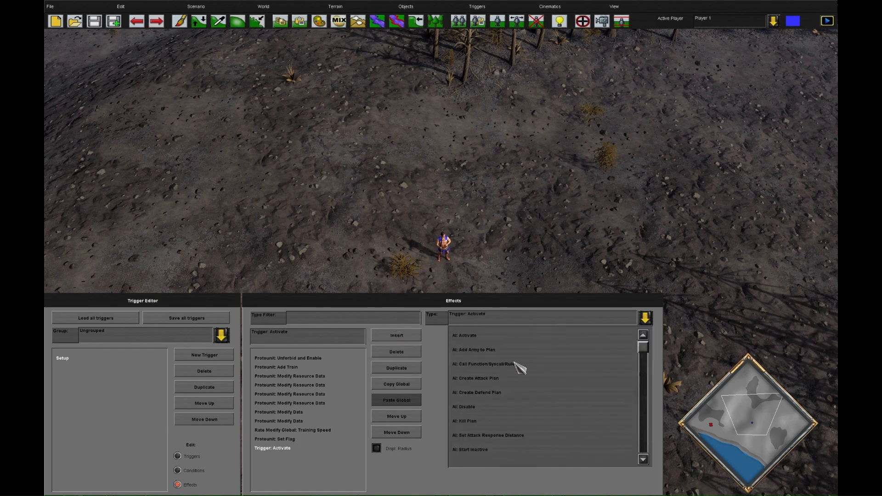
scroll(535, 388, up, 5)
scroll(540, 391, down, 5)
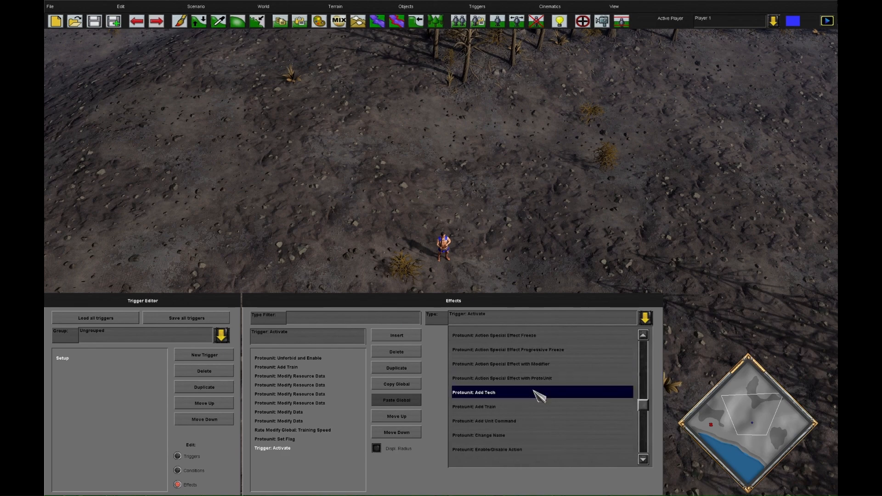
click(539, 391)
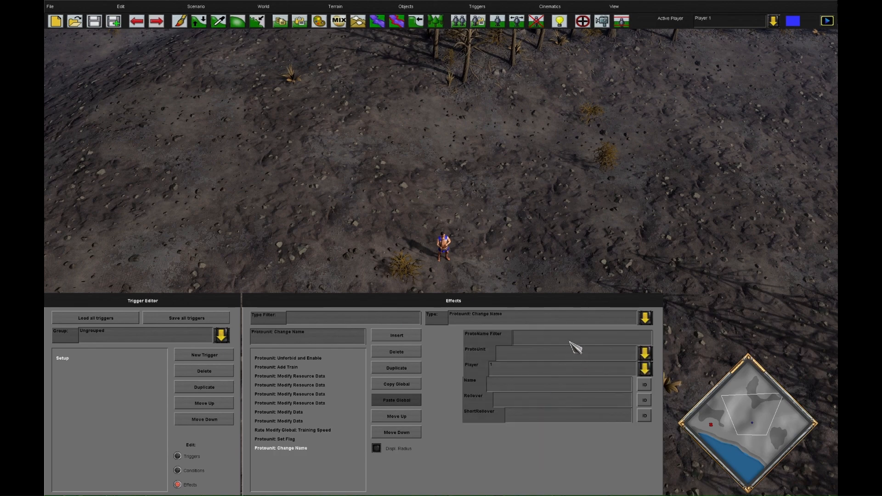
click(579, 350)
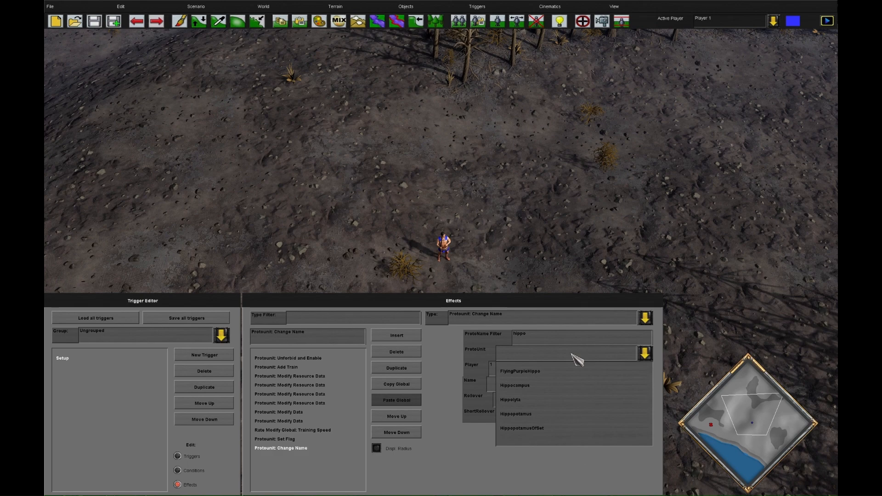
click(579, 431)
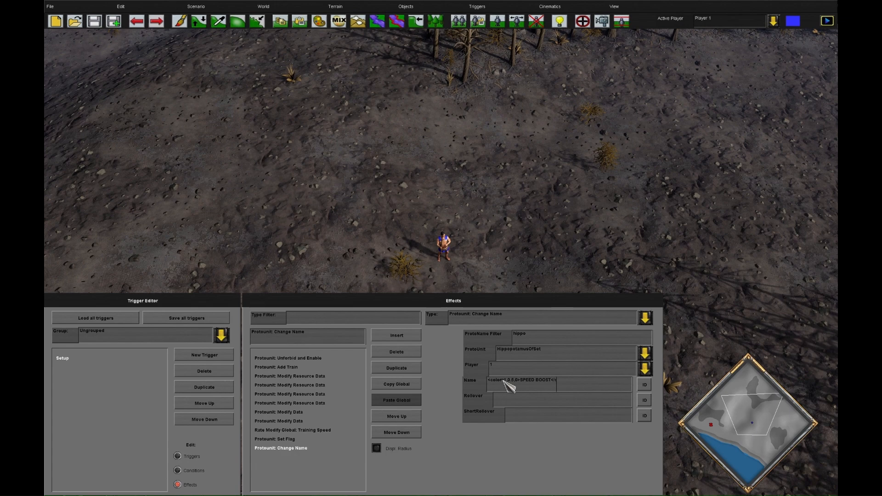
Step: Name the unit SPEED BOOST in color 1,0.5,0 tags and set both rollover texts to "Gives 5 speed"
text(Gives 5 speed)
key(ctrl+c)
click(541, 412)
key(ctrl+v)
click(542, 398)
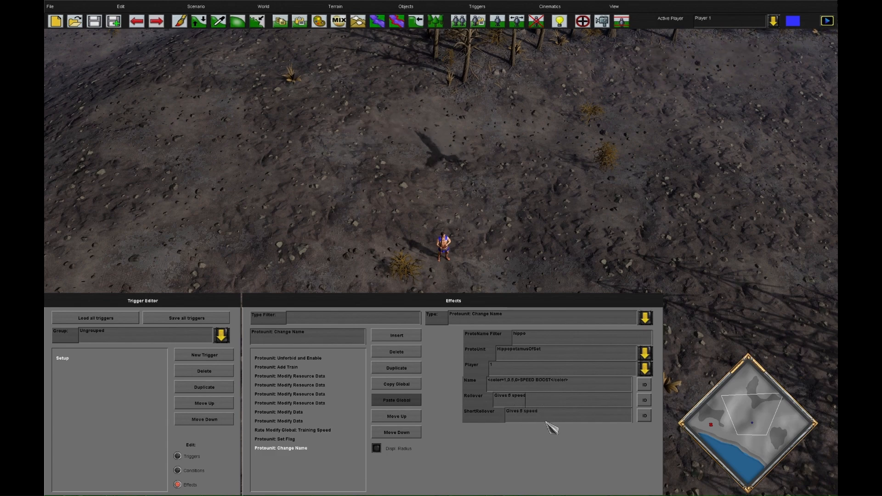
Step: Insert a Protounit: Set Icon effect into the Setup trigger
click(391, 334)
click(388, 319)
text(icon)
click(482, 317)
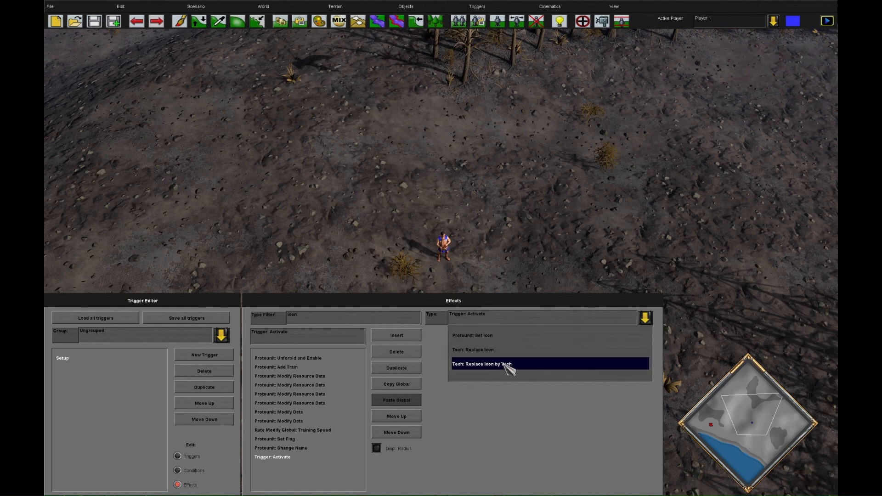
click(524, 335)
Step: Target HippopotamusOfSet in the Set Icon effect and paste the Greek technologies winged_messenger_icon.png path as its icon
click(530, 338)
text(hippo)
click(542, 353)
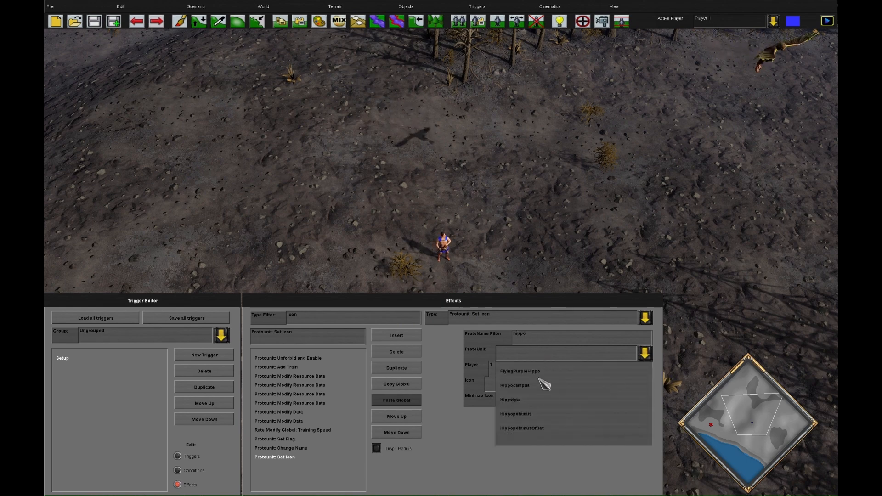
click(547, 428)
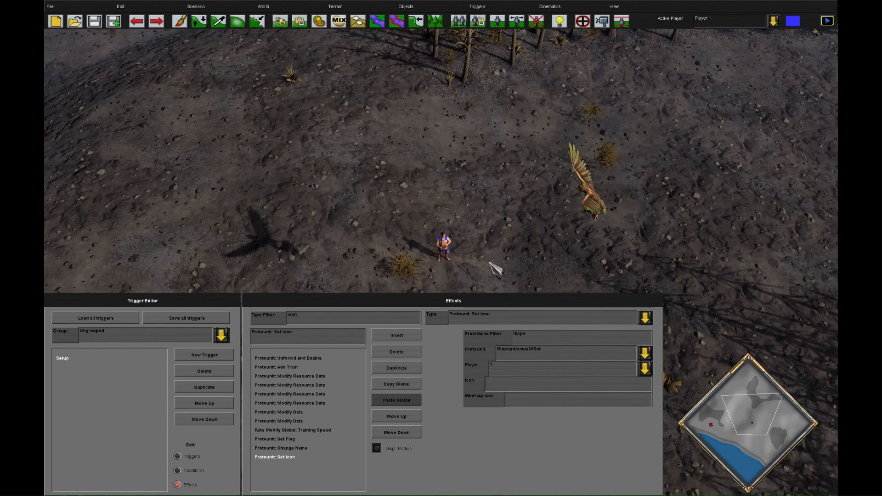
click(521, 384)
key(ctrl+v)
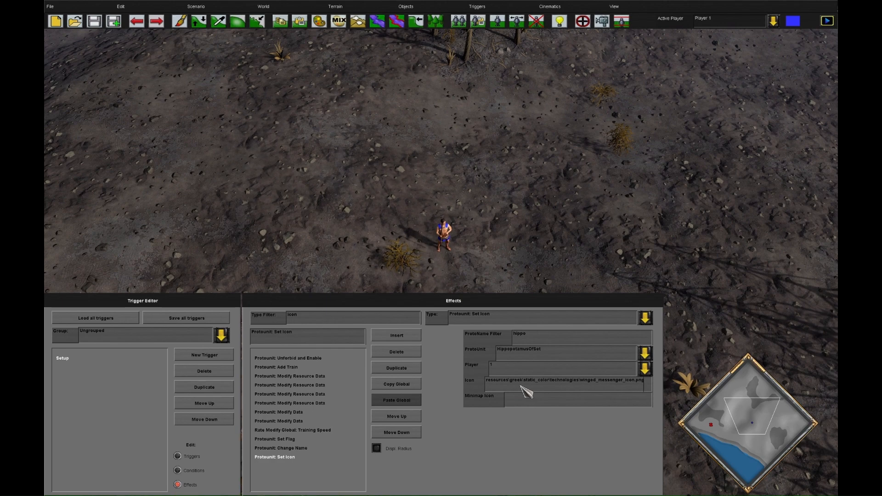
Step: Duplicate the Population Count effect and set the copy to the Build Limit field with delta 1
click(291, 412)
click(406, 368)
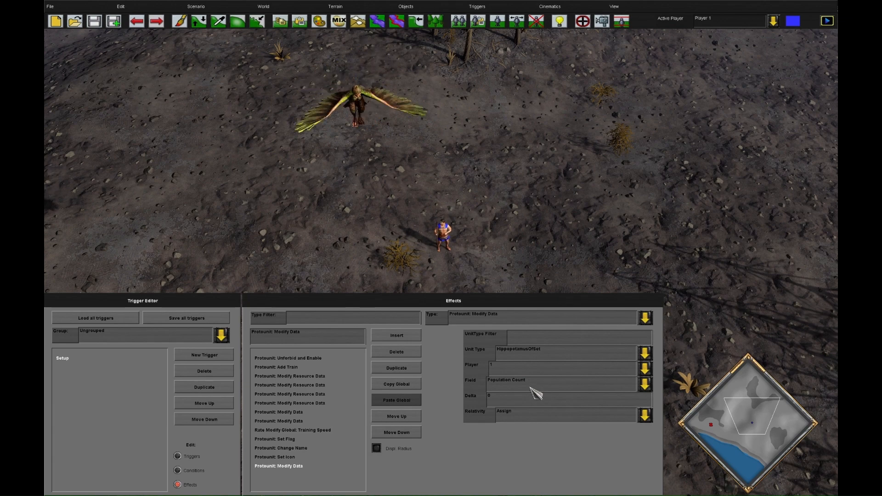
drag(516, 401, 437, 390)
text(1)
click(548, 383)
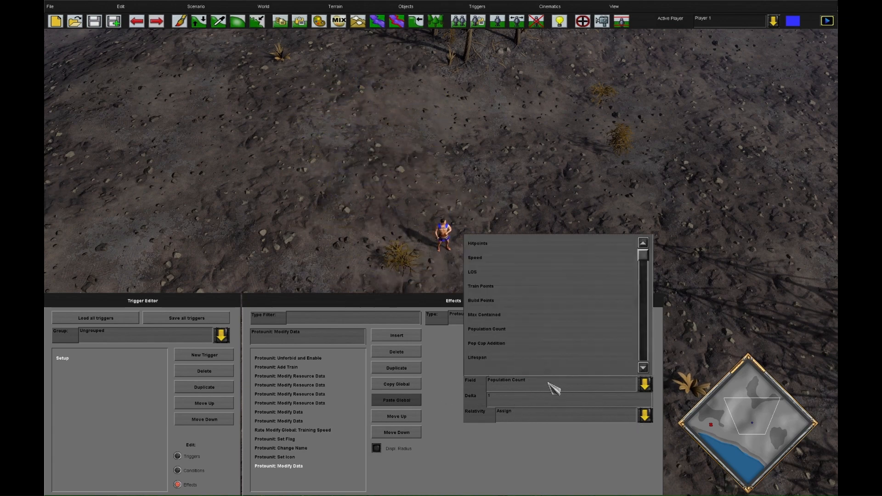
scroll(535, 298, down, 4)
scroll(531, 324, down, 3)
click(525, 301)
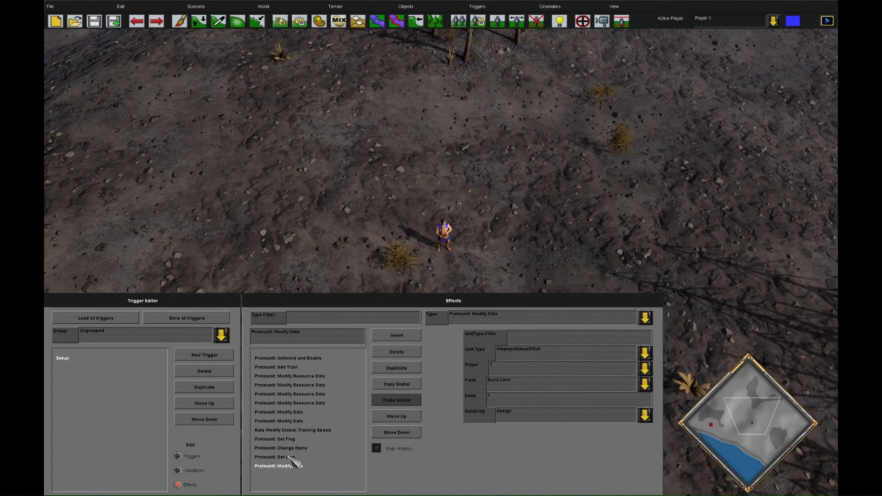
Step: Create a new trigger and name it Speed_On
click(190, 456)
click(204, 355)
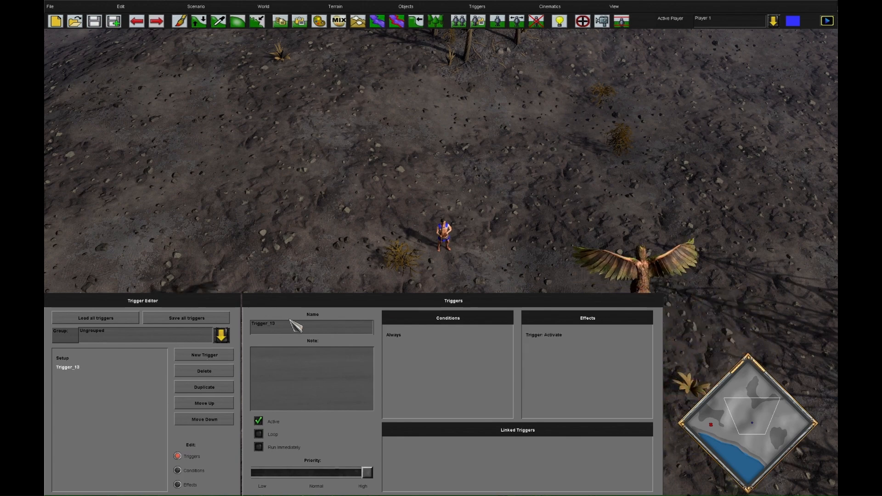
drag(286, 321, 189, 308)
text(Speed_C)
text(n)
key(Return)
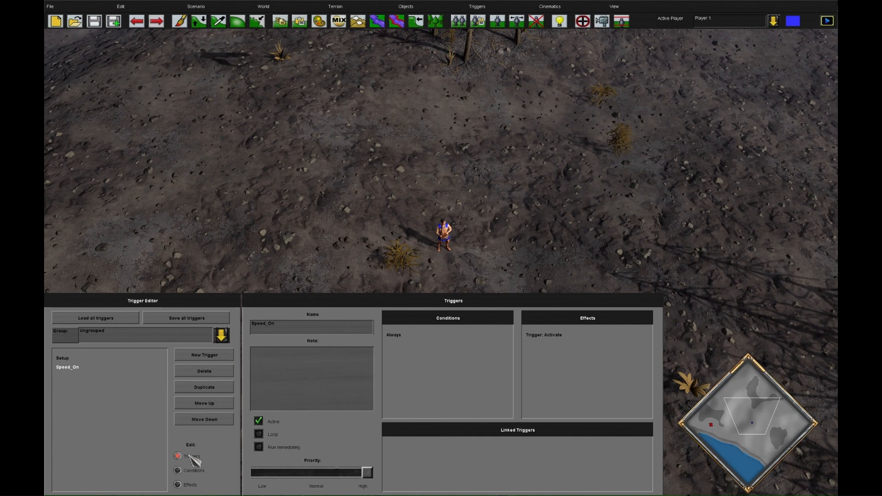
Step: Change the Speed_On trigger's condition to Player: Unit Count
click(193, 470)
click(522, 317)
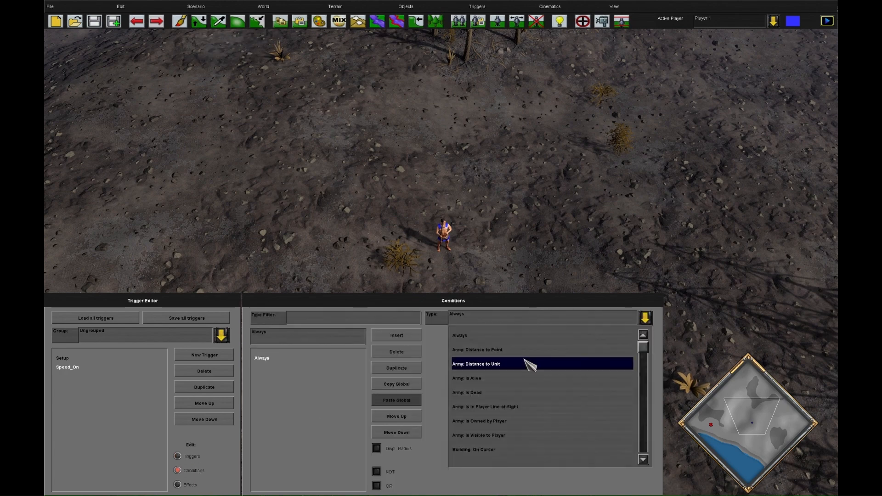
scroll(528, 363, down, 10)
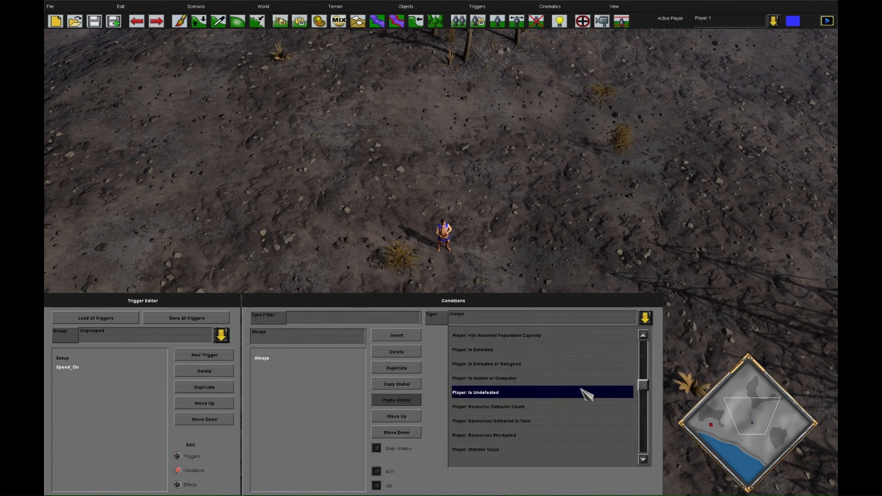
scroll(570, 390, down, 2)
click(553, 377)
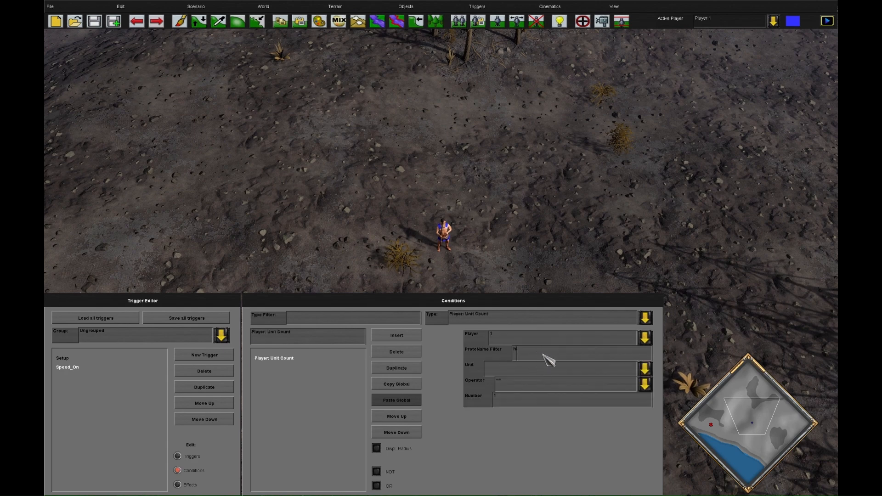
Step: Set the Unit Count condition to check HippopotamusOfSet with the >= operator
click(543, 368)
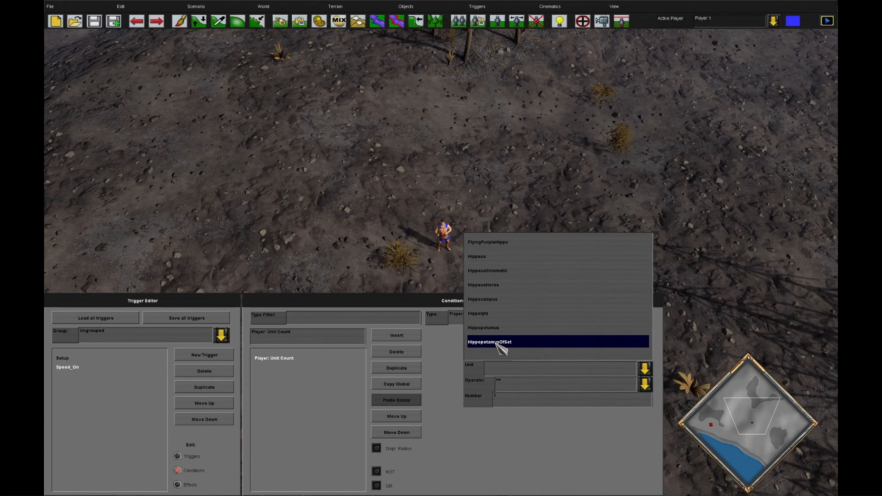
click(503, 342)
click(507, 383)
click(508, 457)
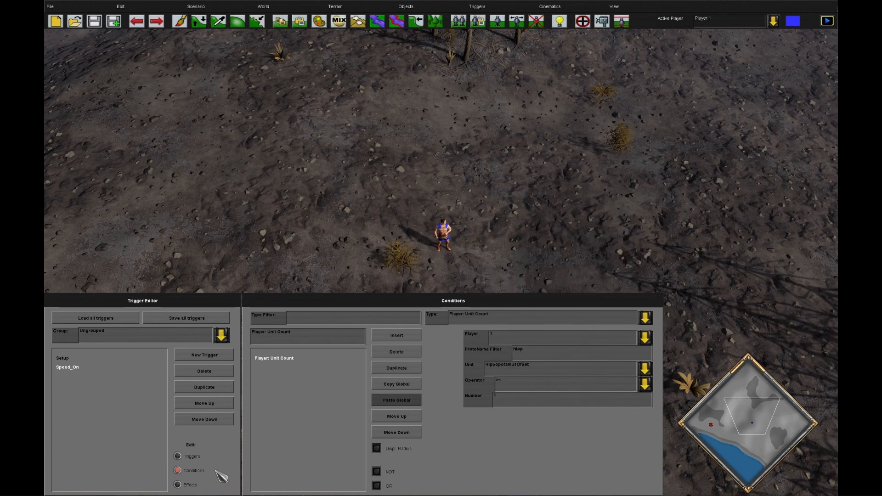
Step: Change the Speed_On trigger's effect to Area: Change Type
click(178, 484)
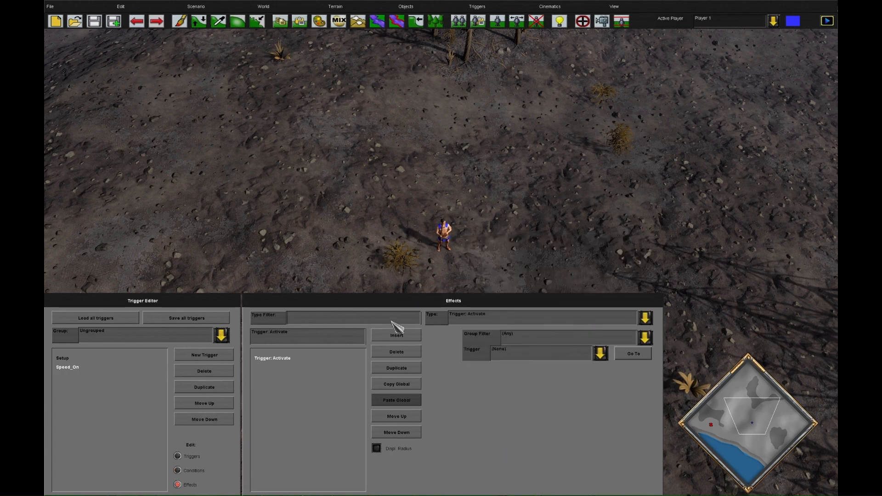
text(area)
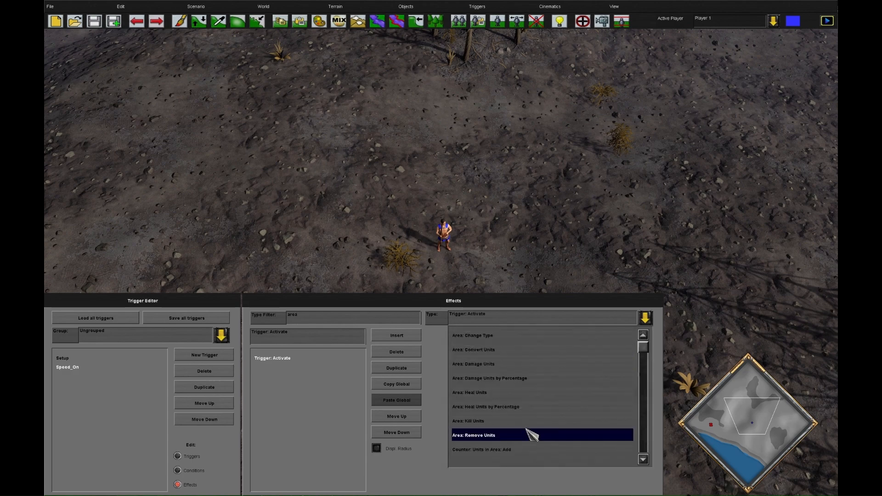
click(517, 335)
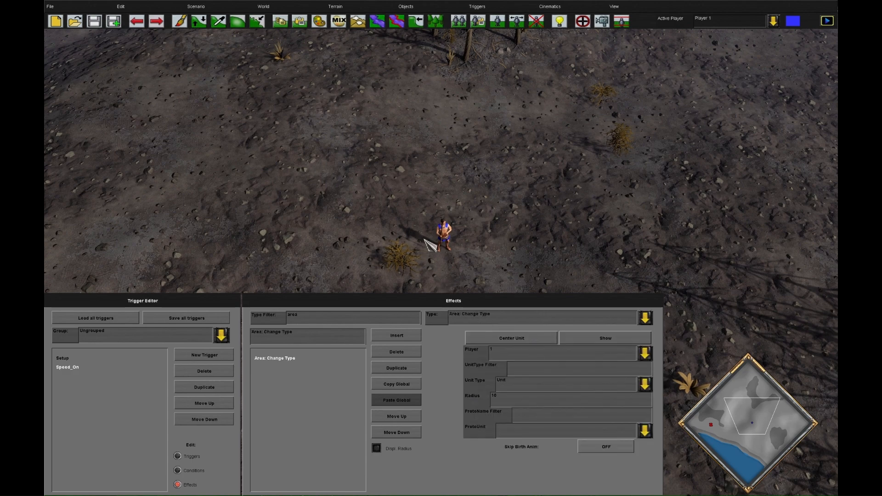
Step: Set the Change Type effect to turn HippopotamusOfSet units into the CinematicBlockArea protounit
click(547, 371)
text(hippo)
click(539, 382)
click(537, 458)
click(525, 416)
text(cir)
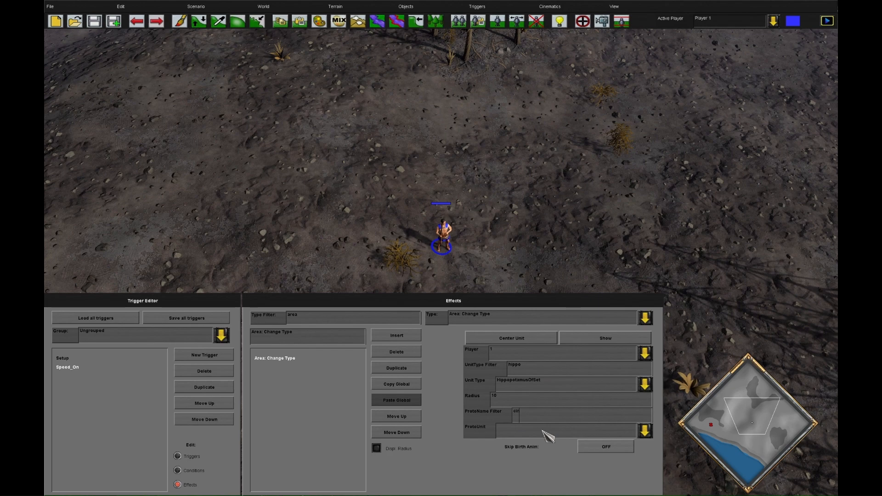
click(547, 436)
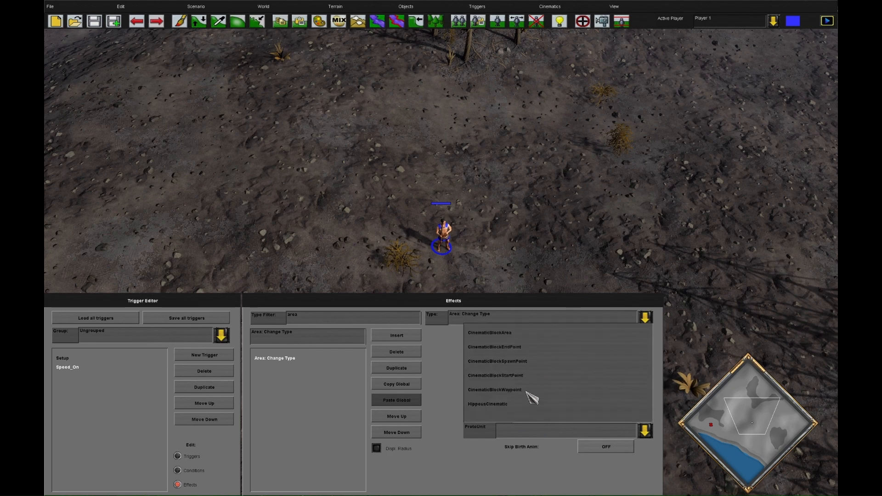
click(521, 332)
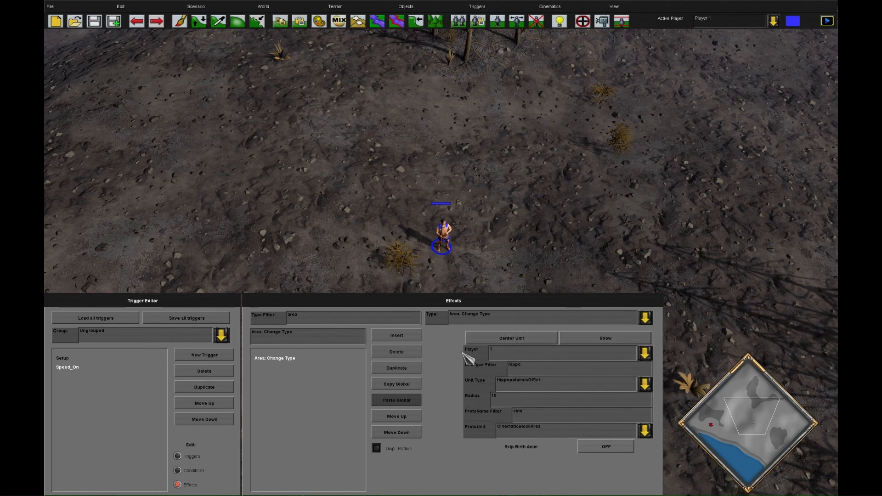
Step: Add a second effect of type Protounit: Modify Data to the Speed_On trigger
click(408, 337)
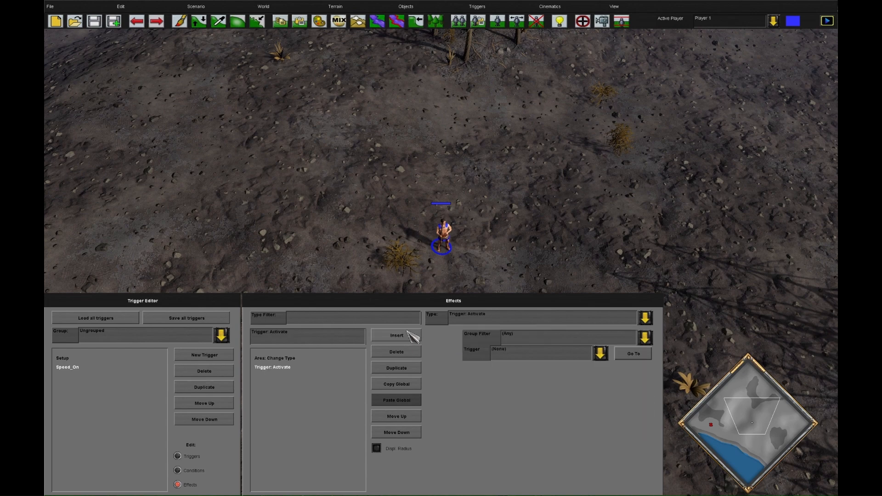
text(modi)
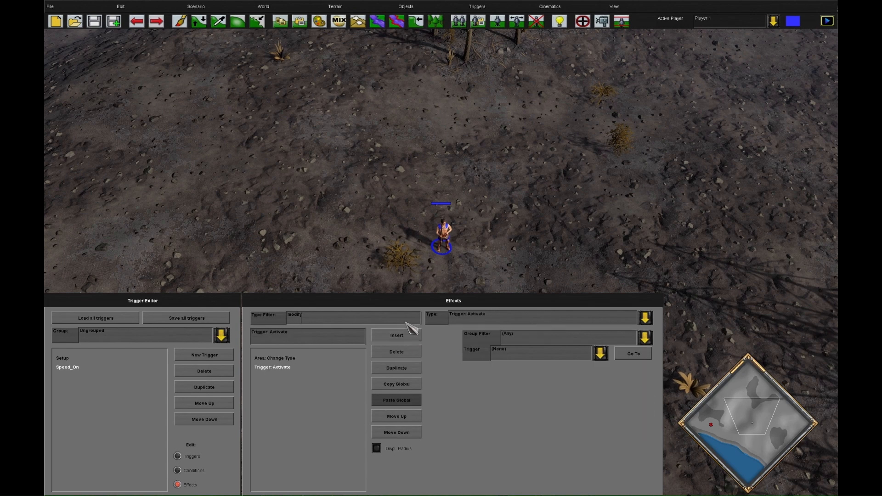
text(fy)
click(473, 317)
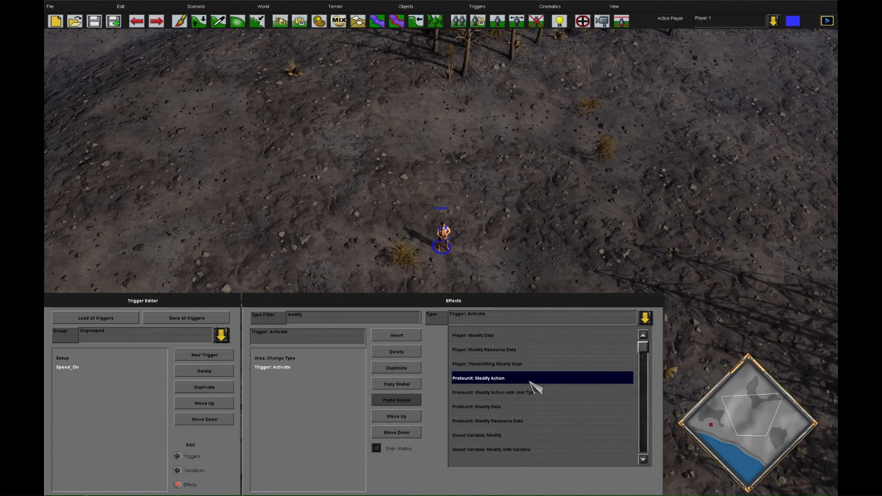
click(530, 407)
Step: Set the Modify Data effect's field to Build Limit with relativity Assign and delta 0
click(530, 386)
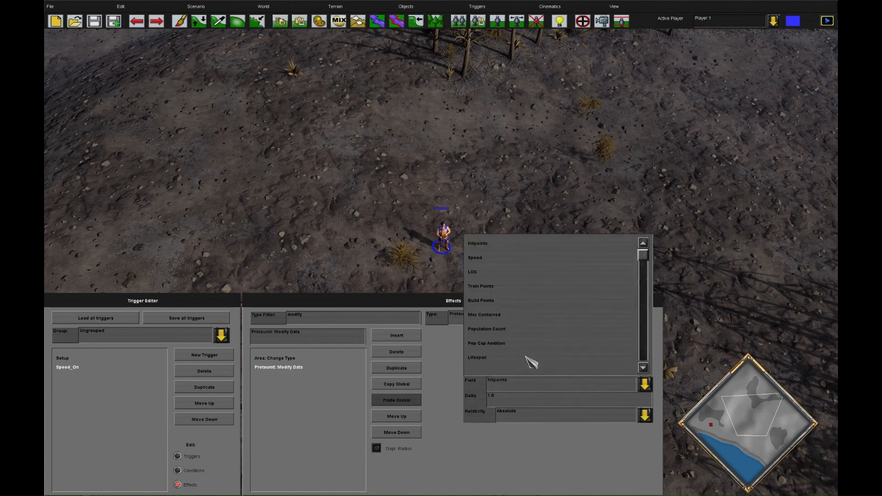
scroll(528, 317, down, 3)
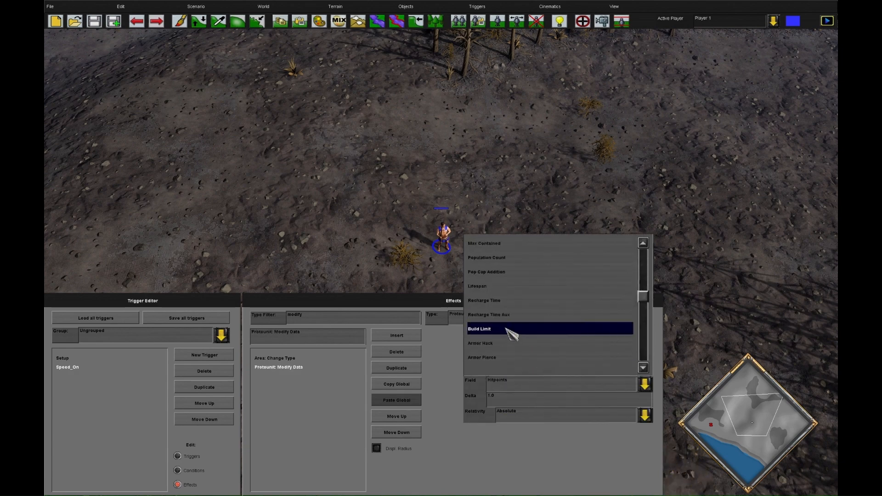
click(510, 329)
click(524, 413)
click(505, 360)
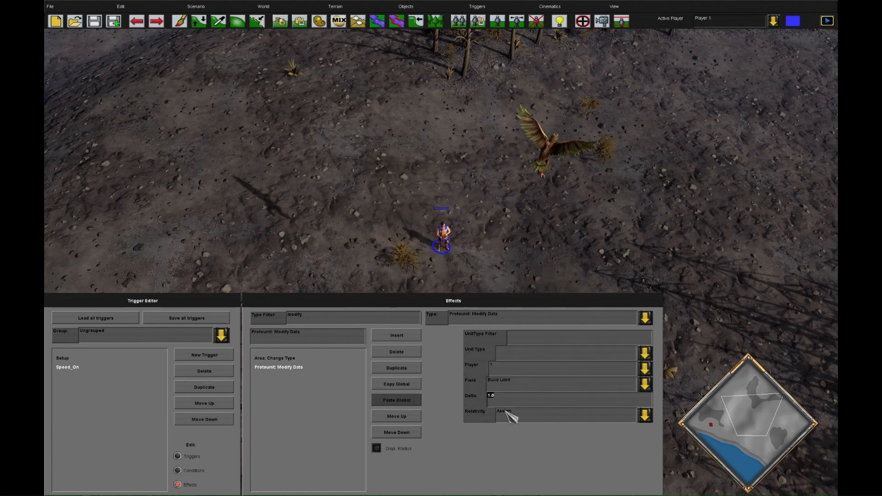
Step: Set HippopotamusOfSet as the unit type of the build limit effect
click(518, 343)
text(h)
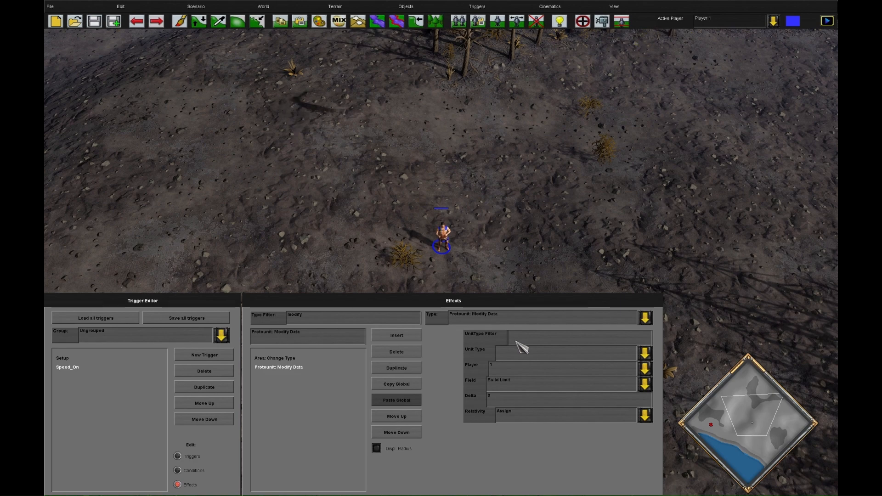
text(ippo)
click(524, 352)
click(536, 424)
Step: Duplicate the Modify Data effect and make the copy change the Hoplite's Speed by 5 with Absolute relativity
click(395, 368)
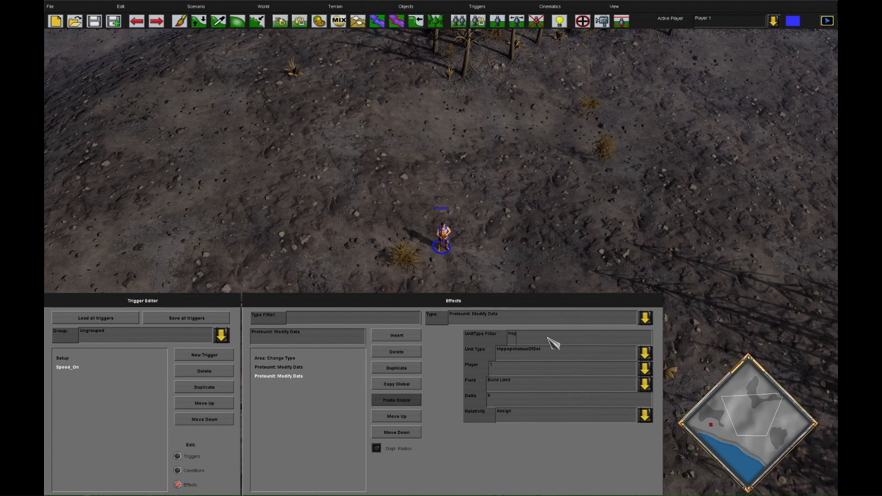
click(498, 384)
click(500, 257)
click(521, 414)
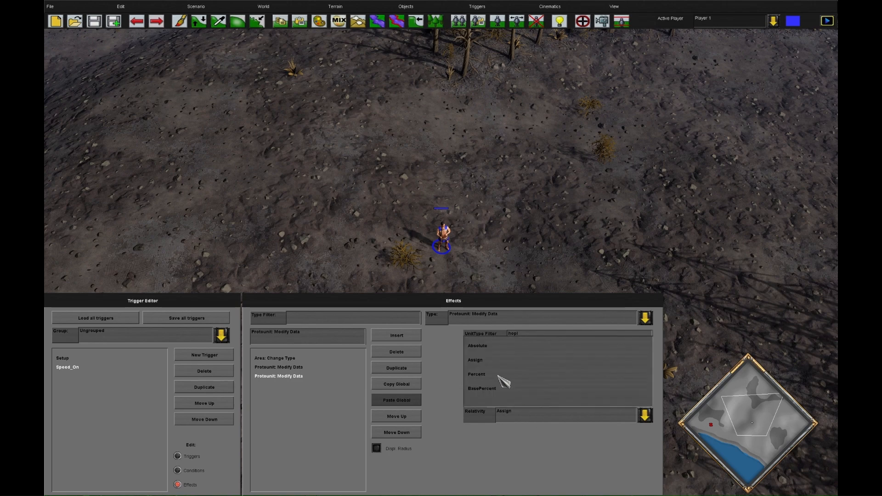
click(480, 346)
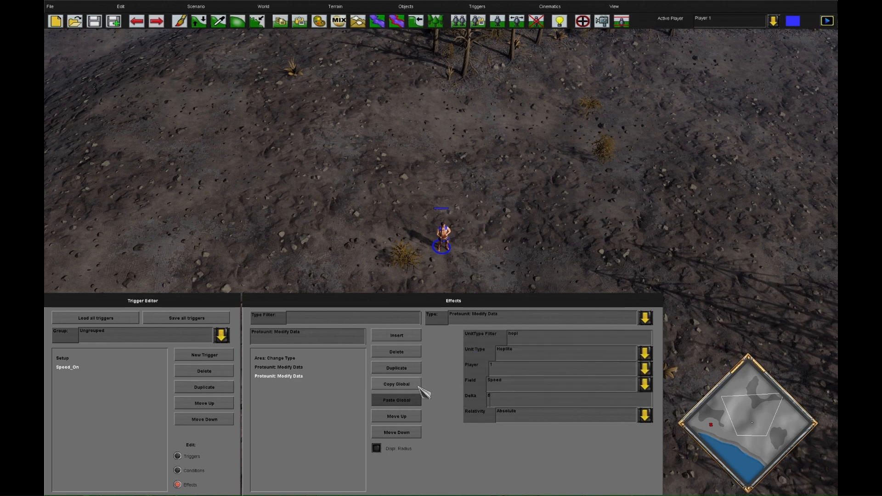
Step: Duplicate the Speed_On trigger, adapting the copy to assign HippopotamusOfSet a build limit of 1 without the Area: Change Type effect
click(213, 391)
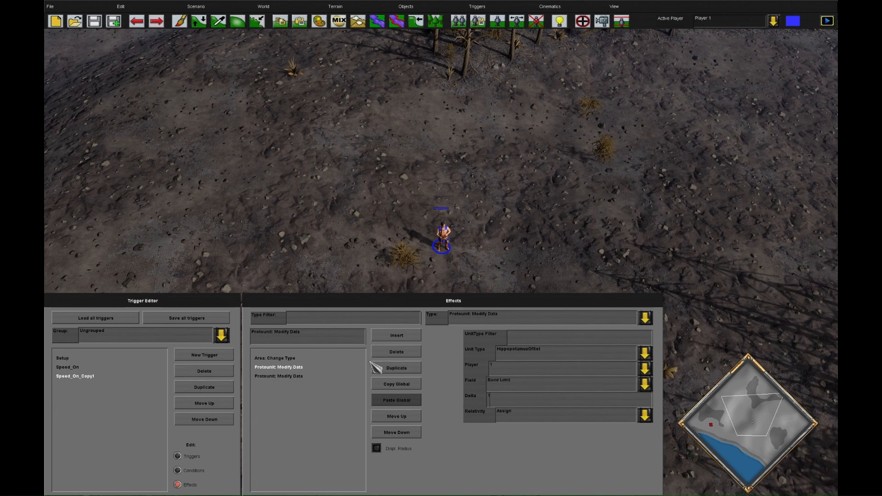
click(306, 359)
click(396, 352)
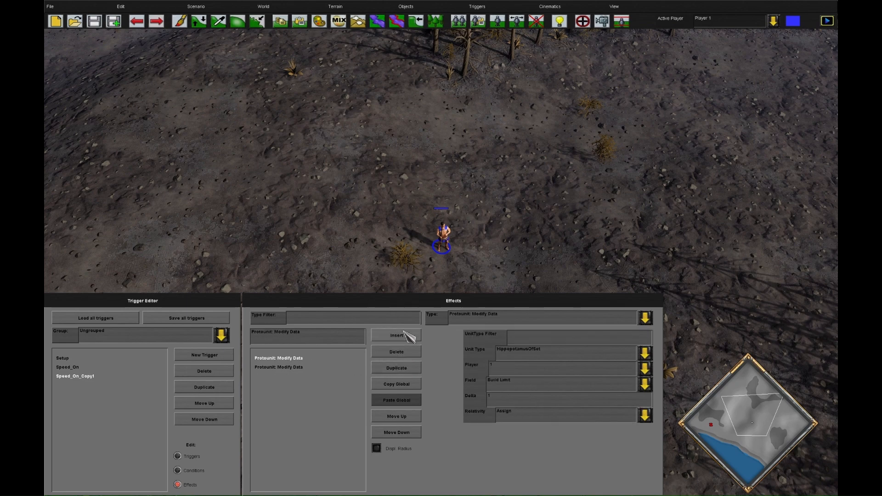
Step: Add a Trigger: Activate effect to the duplicated trigger that activates Speed_On
click(405, 336)
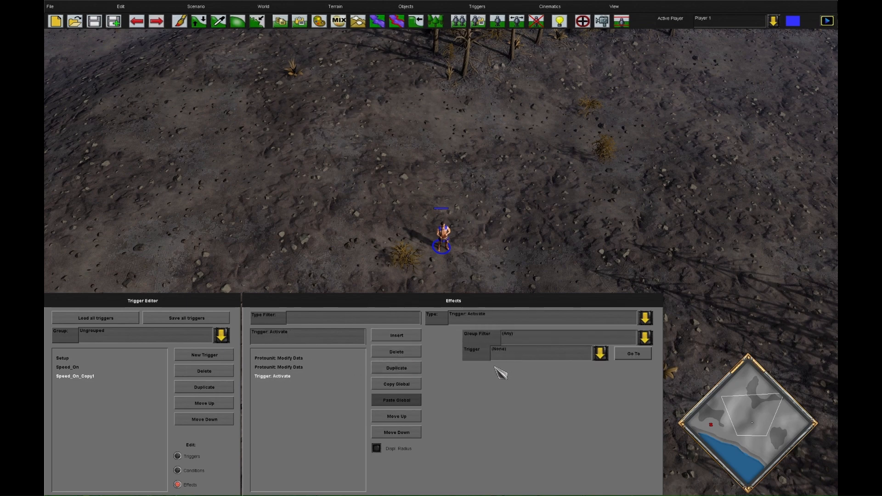
click(505, 356)
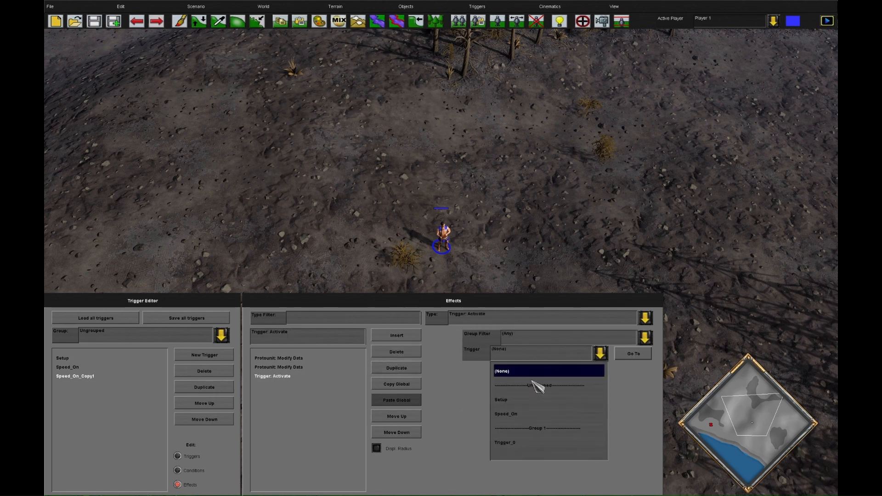
click(535, 416)
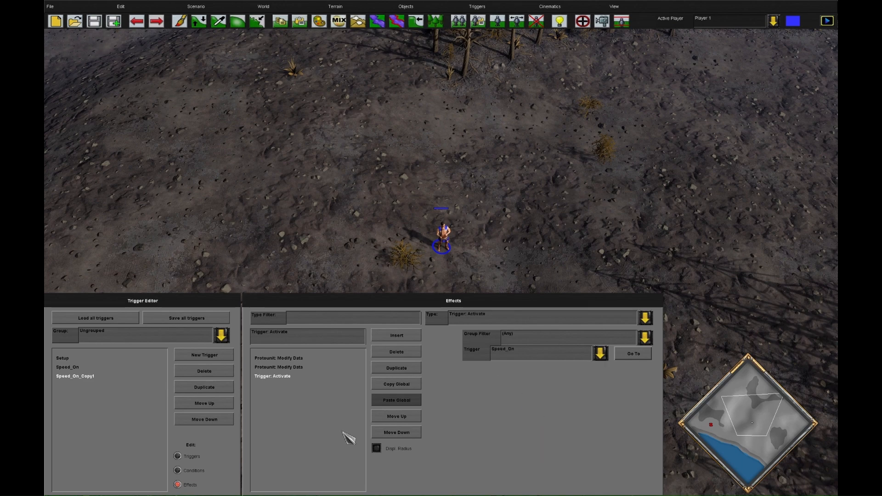
Step: Change the duplicated trigger's condition to Timer: Seconds and rename the trigger Speed_Off
click(178, 470)
click(509, 324)
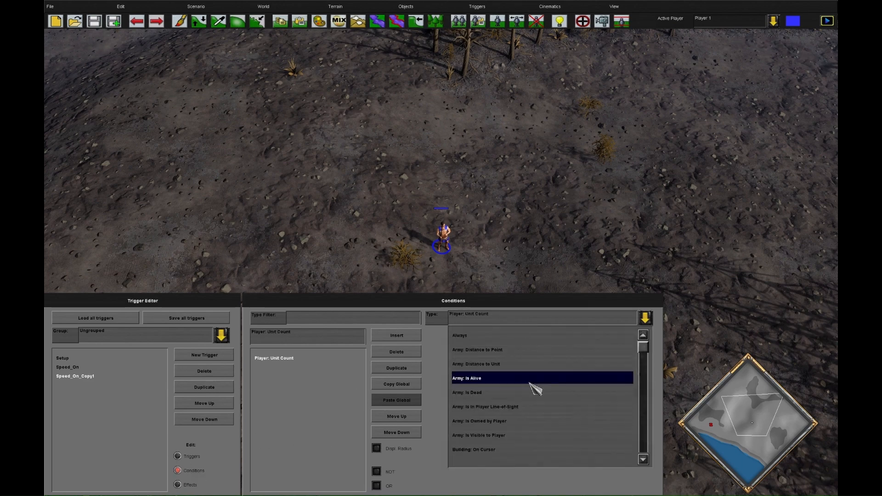
click(515, 393)
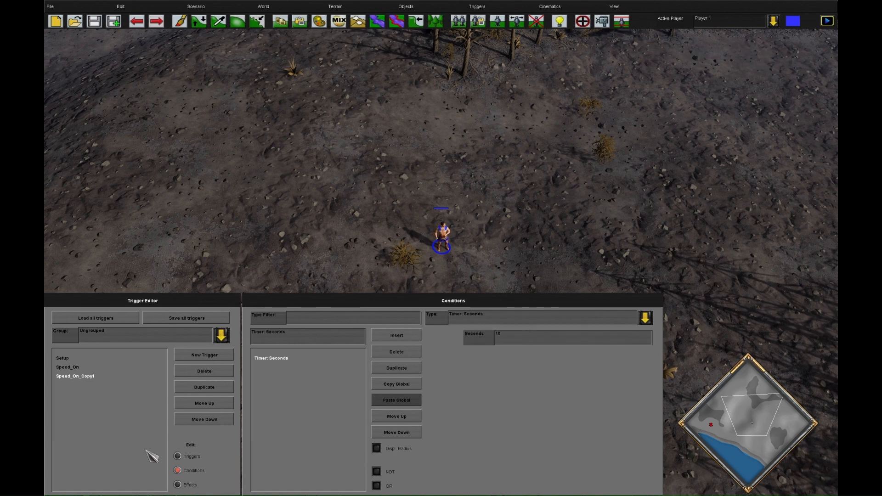
click(193, 454)
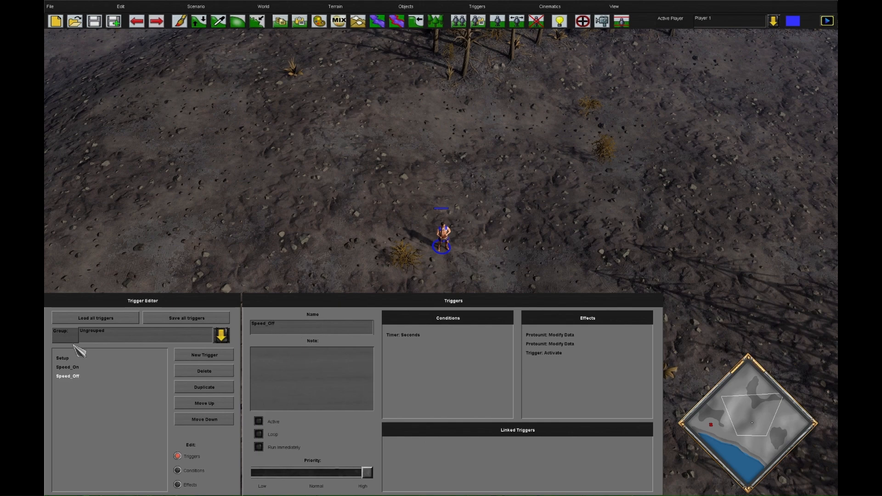
Step: Add a Trigger: Activate effect to the Speed_On trigger that activates Speed_Off
click(65, 366)
click(192, 483)
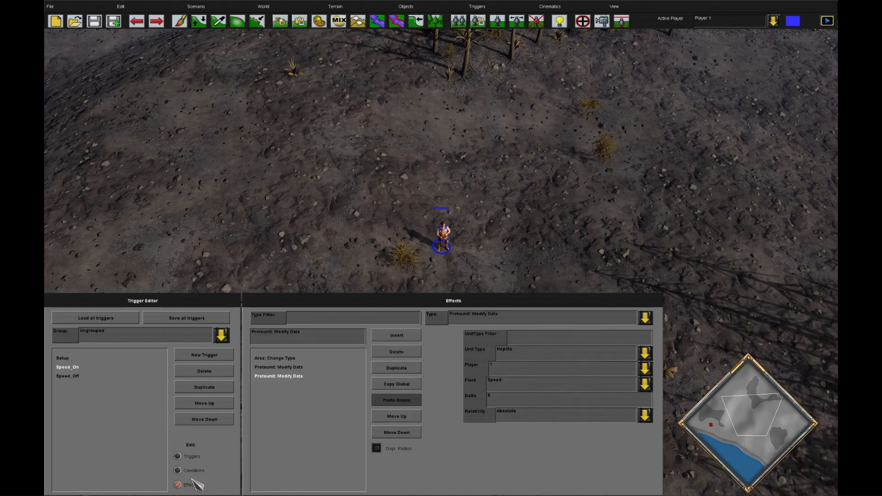
click(409, 336)
click(520, 354)
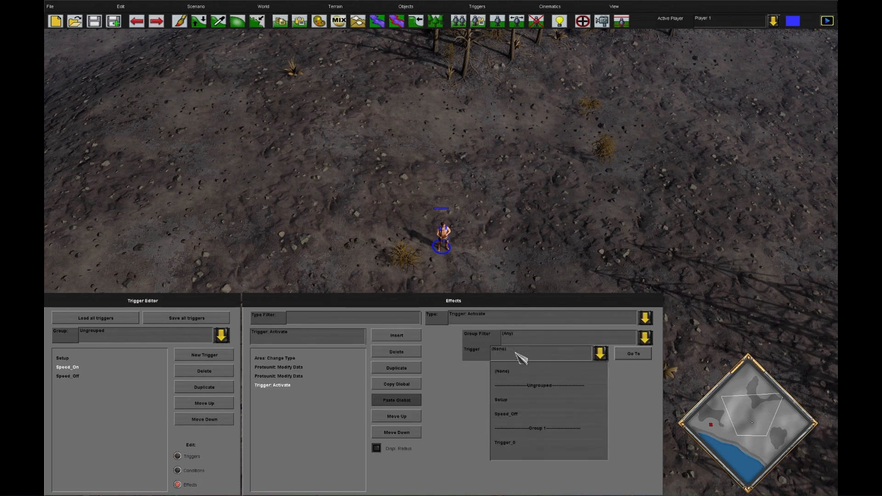
click(542, 415)
click(189, 457)
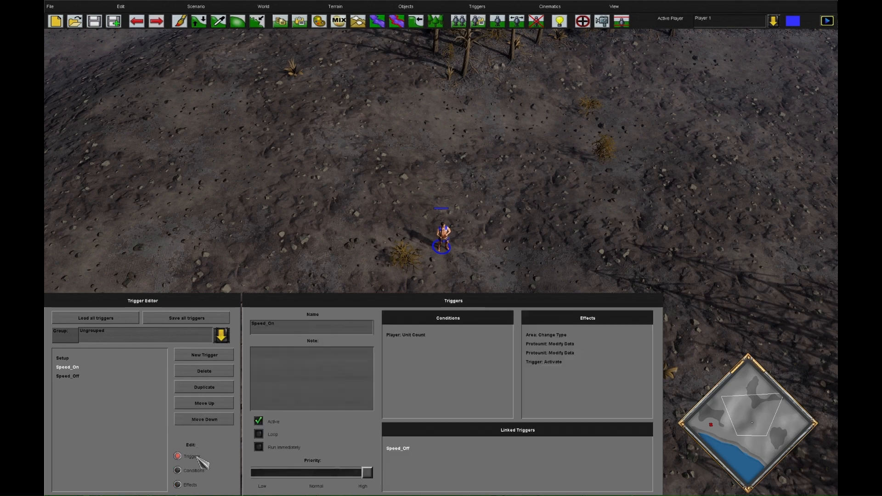
Step: Start a playtest of the scenario
click(196, 7)
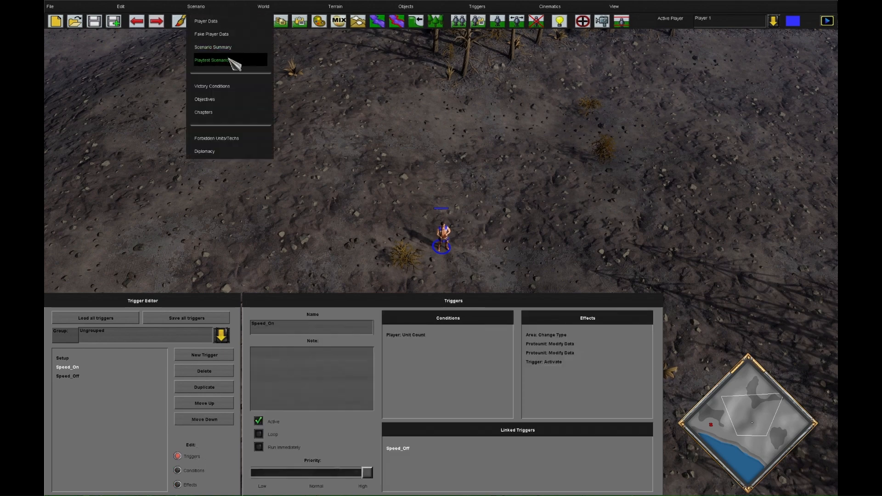
click(232, 62)
click(481, 227)
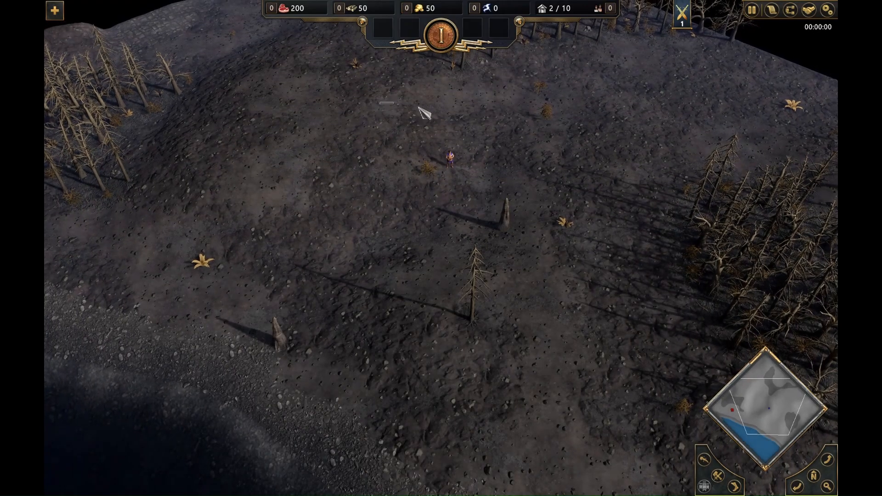
Step: Select the Hoplite, activate its SPEED BOOST ability and send it a short distance away
drag(380, 102, 500, 184)
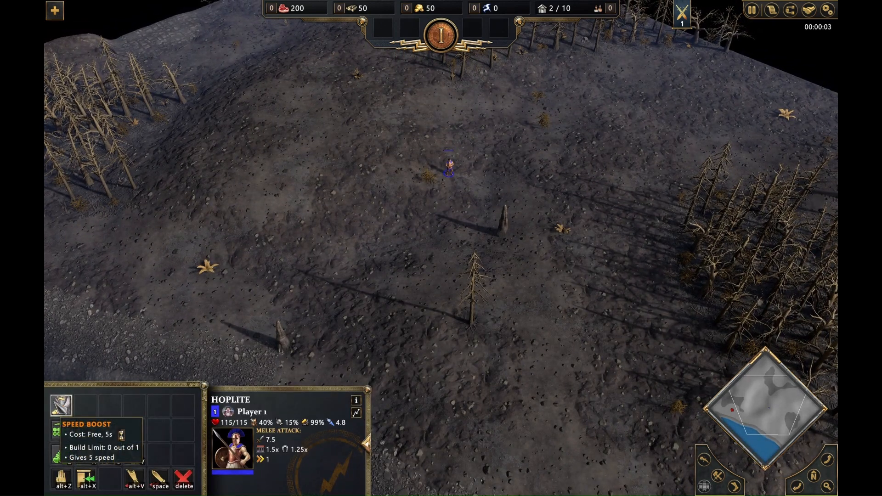
click(61, 405)
click(361, 180)
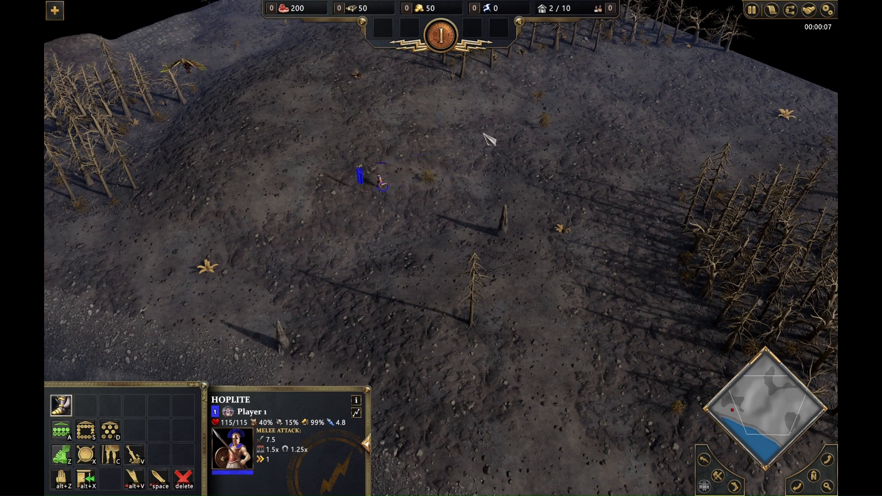
Step: Move the Hoplite around the map to test its speed during the boost and once the boost expires
right_click(708, 135)
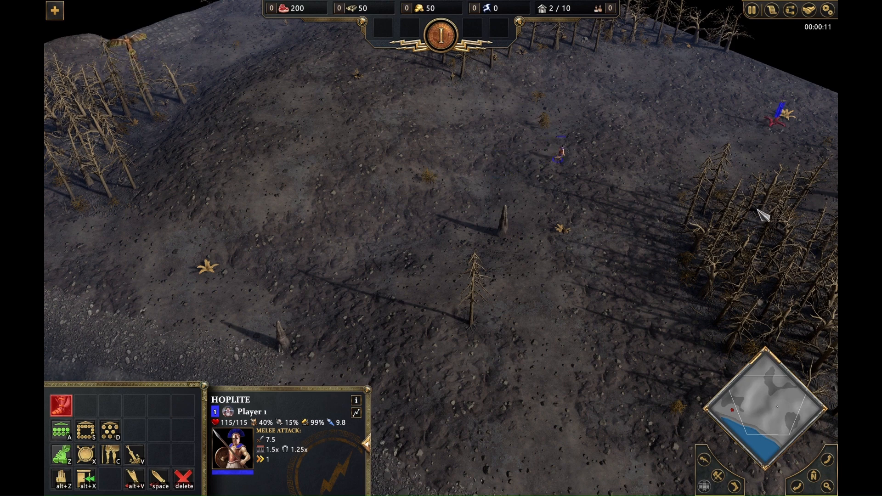
right_click(561, 365)
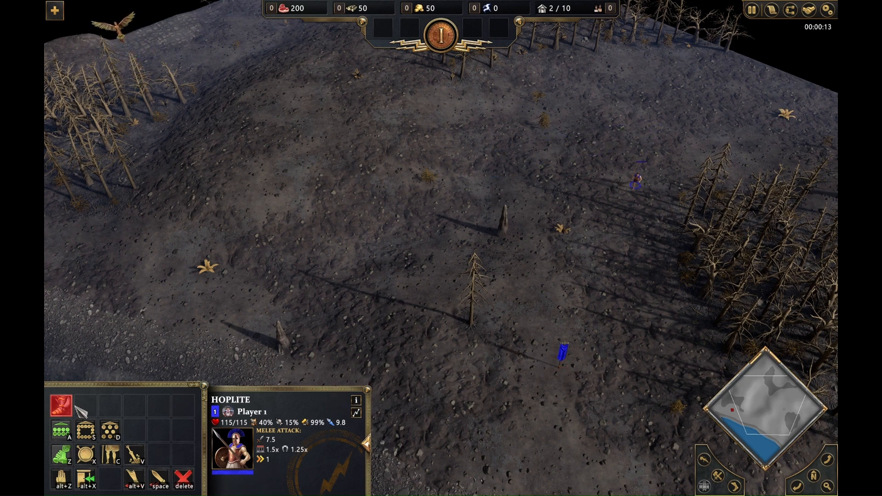
right_click(401, 161)
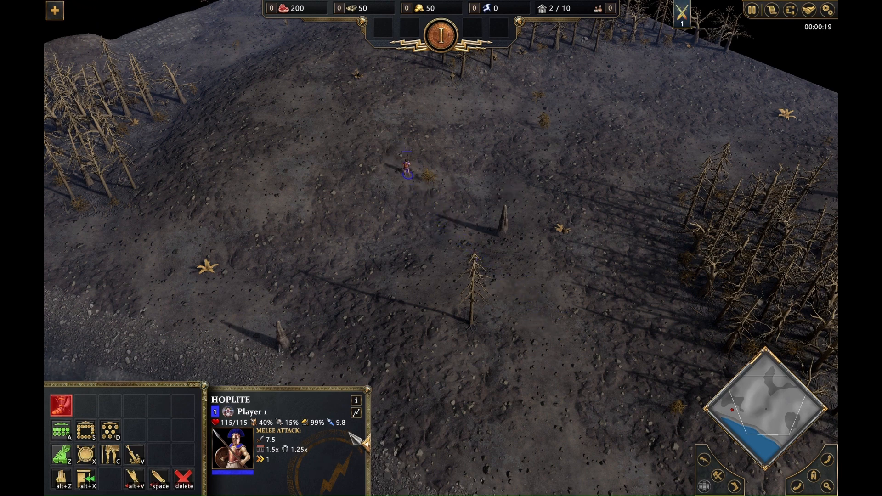
right_click(423, 197)
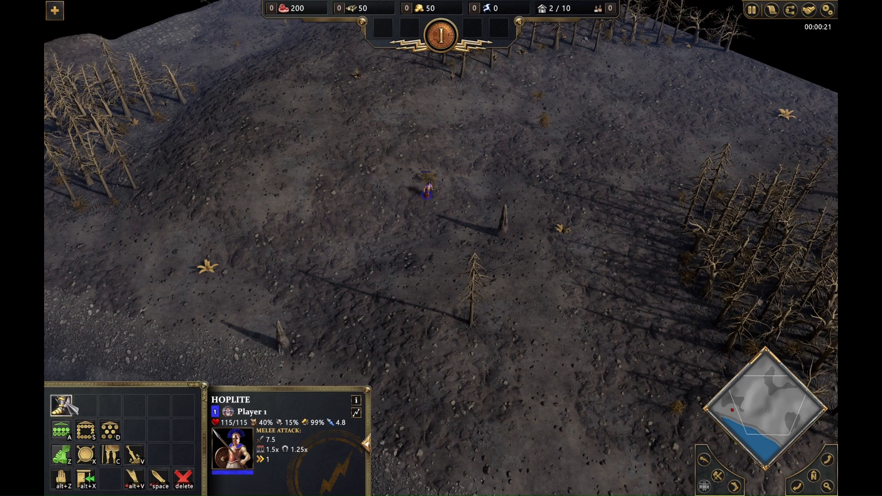
middle_drag(359, 177, 293, 232)
scroll(342, 251, up, 5)
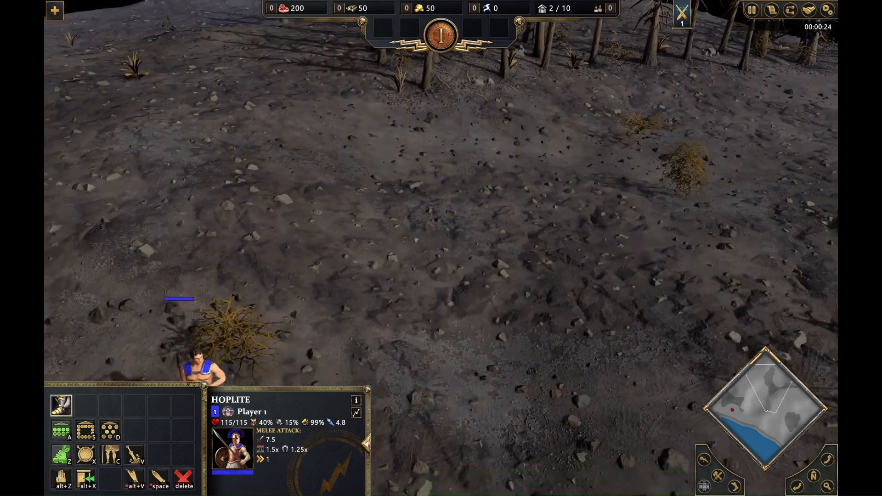
mouse_move(216, 495)
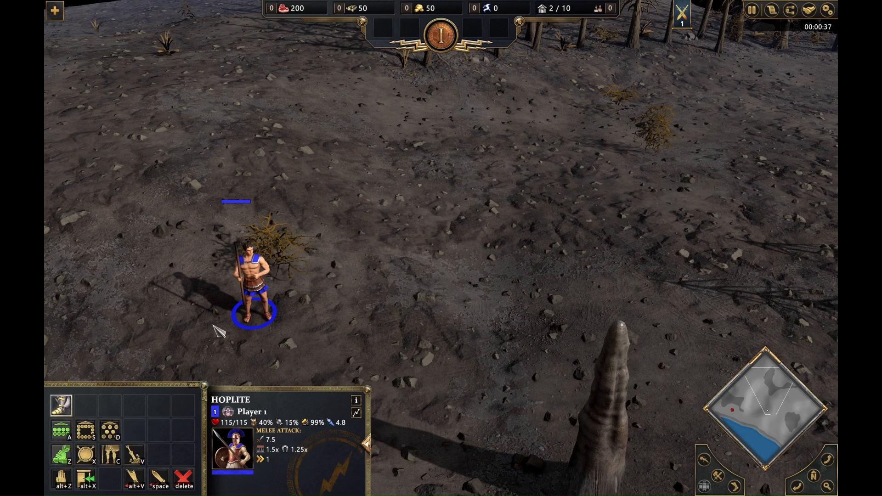
scroll(251, 314, down, 5)
Step: Quit the playtest and return to the scenario editor
key(Escape)
click(482, 332)
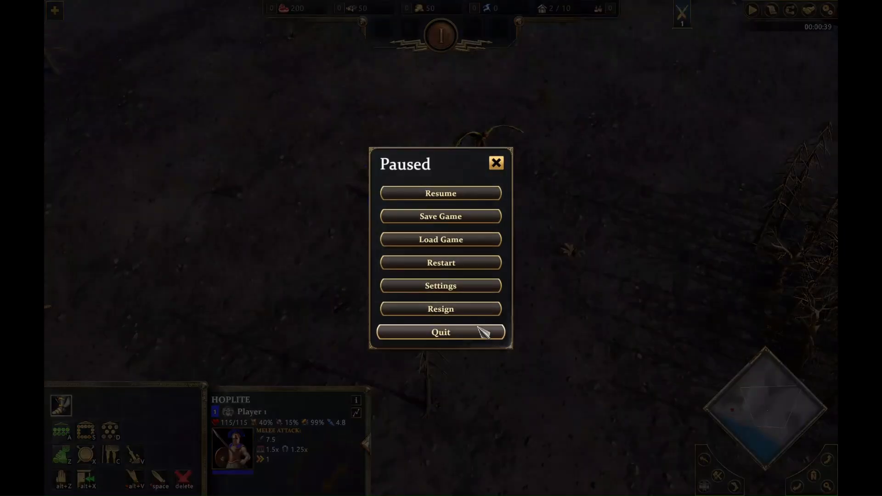
click(414, 262)
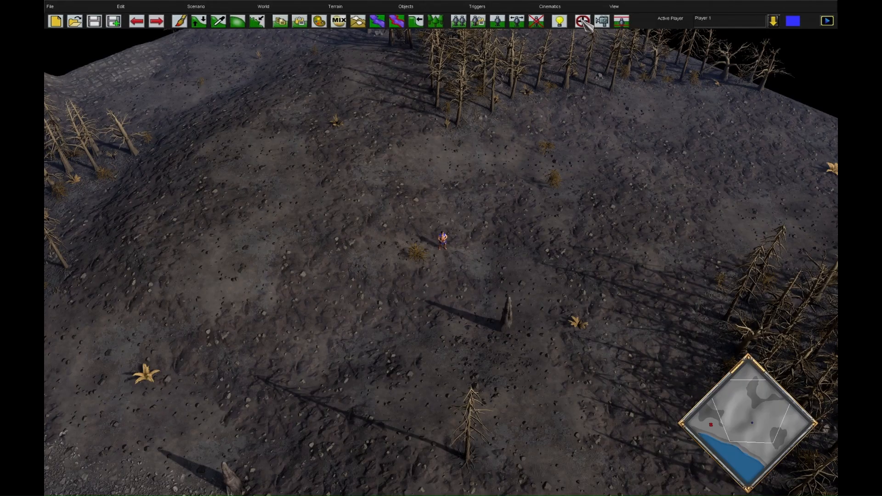
Step: Reopen the Trigger Editor and duplicate the Speed_Off trigger
click(582, 21)
scroll(291, 327, up, 5)
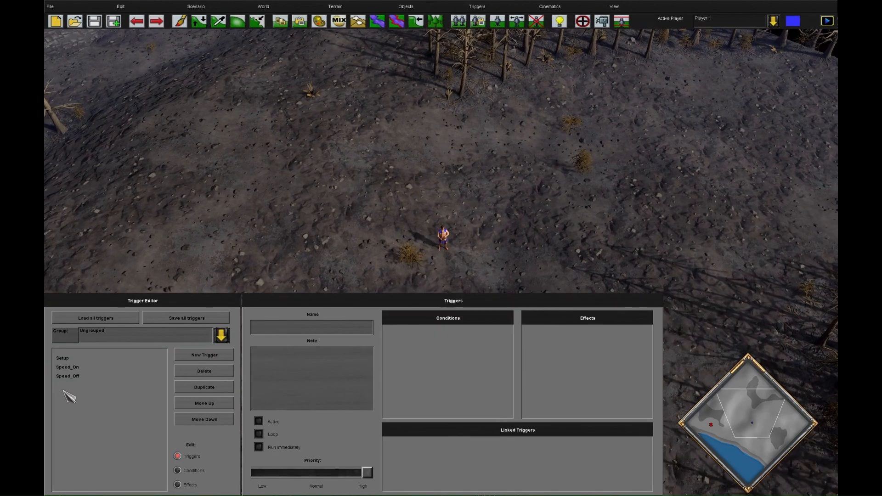
click(79, 376)
click(204, 387)
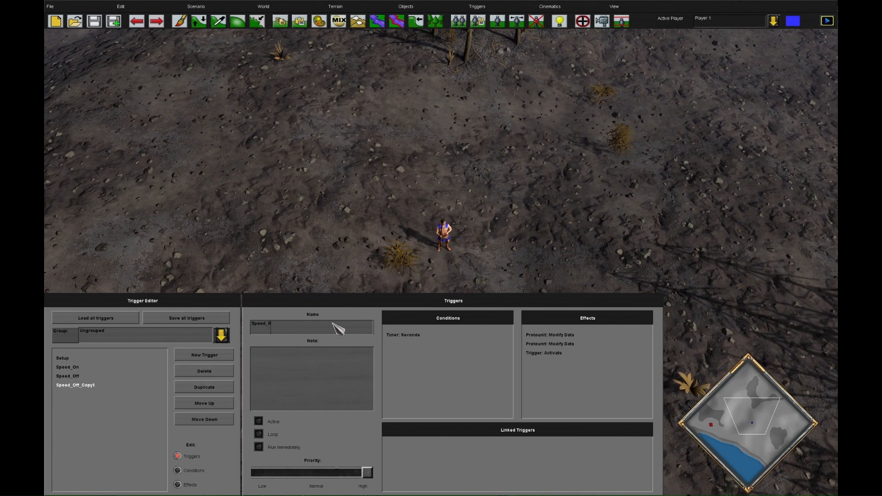
Step: Name the duplicated trigger Speed_Recharge and make Speed_Off's Trigger: Activate effect target Speed_Recharge
key(Up)
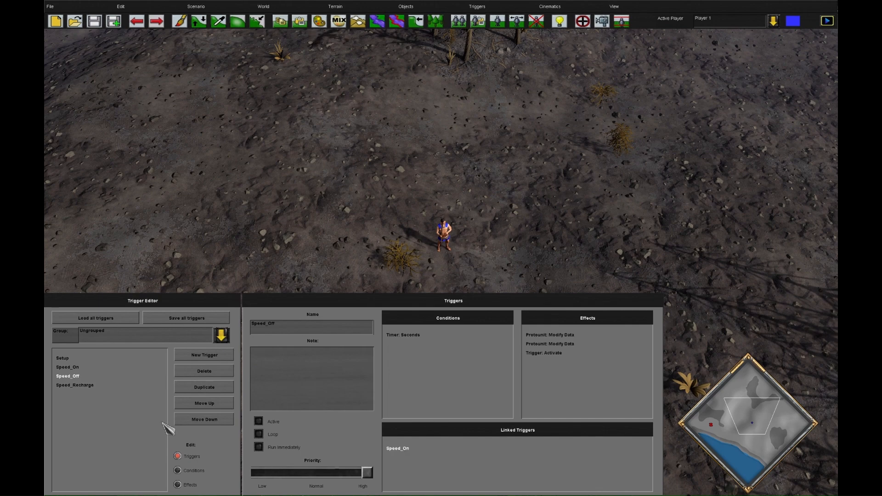
click(193, 486)
click(308, 377)
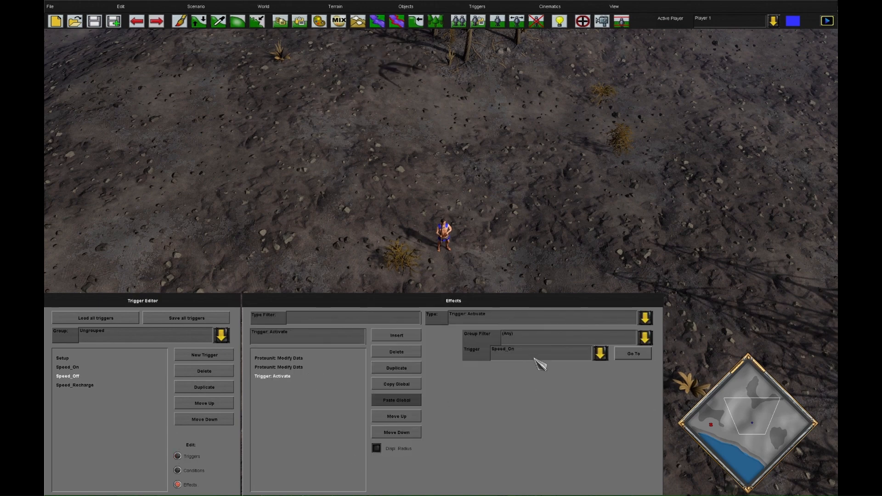
click(538, 354)
click(528, 428)
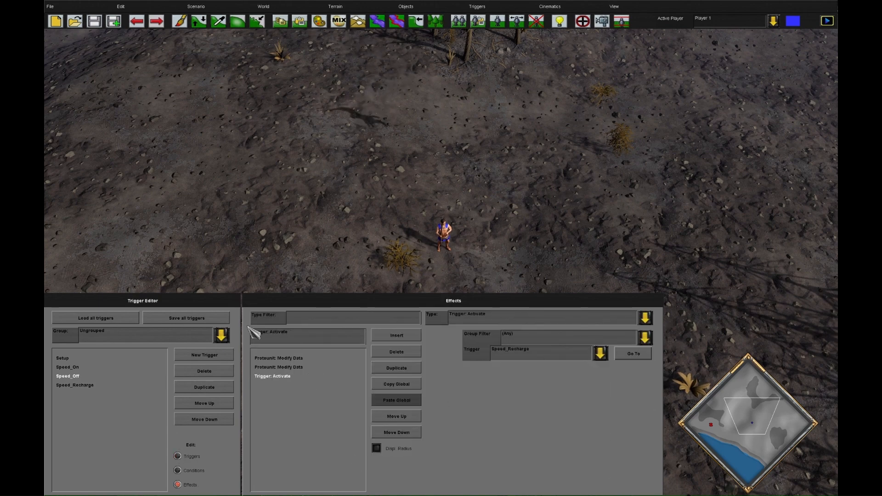
Step: Delete the HippopotamusOfSet Build Limit effect from Speed_Off and the Hoplite Speed effect from Speed_Recharge
click(306, 363)
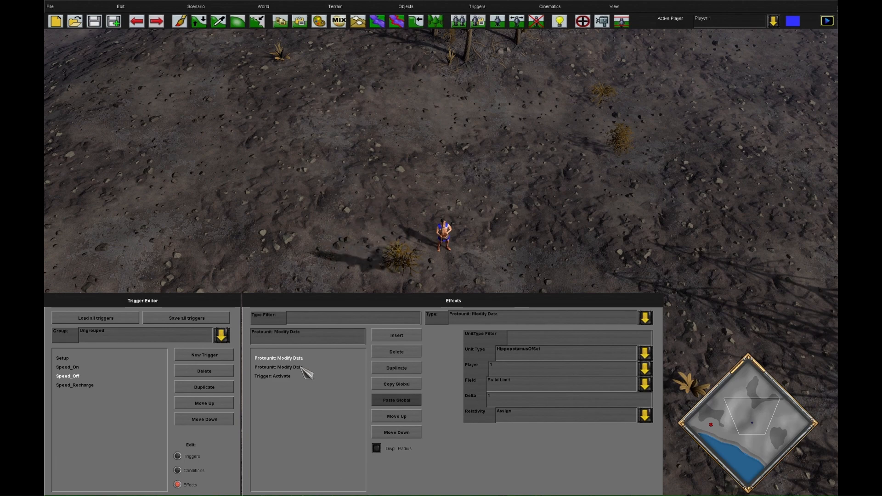
click(409, 354)
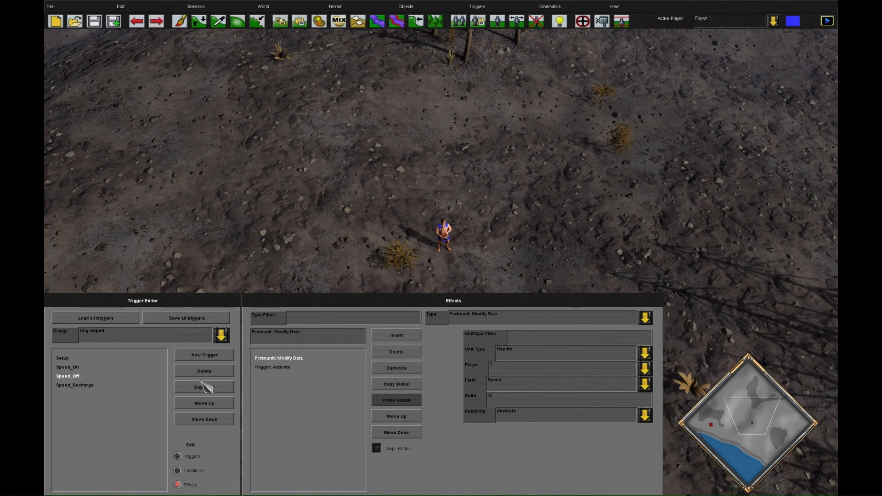
click(95, 387)
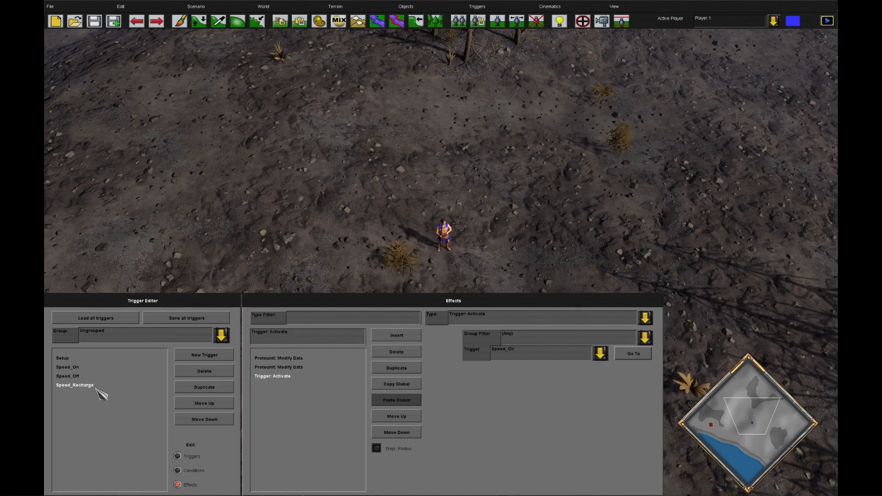
click(285, 361)
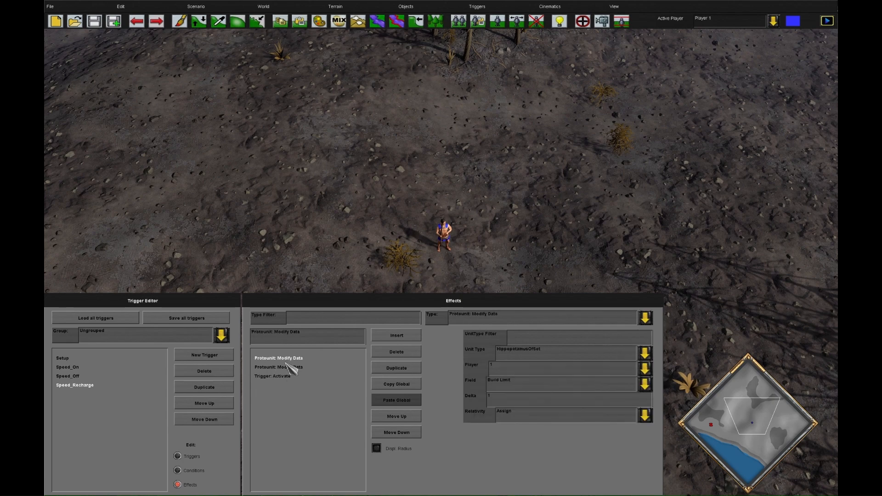
Step: Set the timer condition of Speed_Recharge to 5 seconds and return to the trigger overview
click(177, 470)
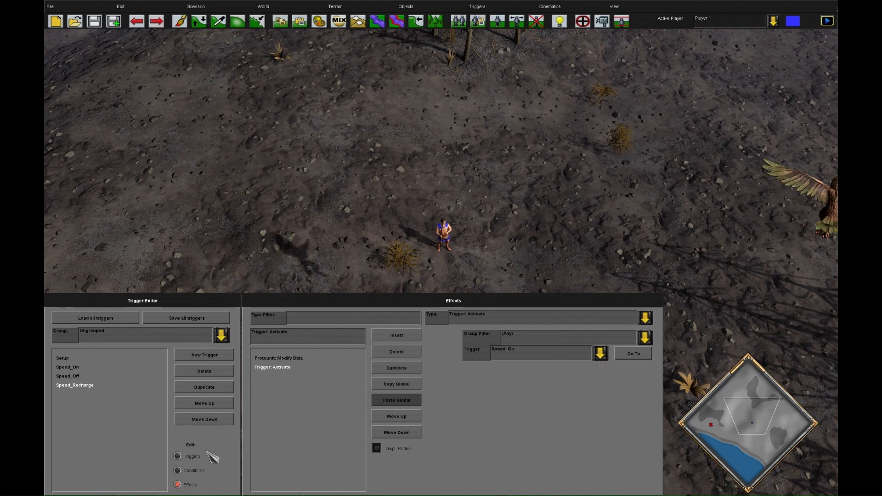
drag(506, 337, 463, 340)
text(5)
click(192, 457)
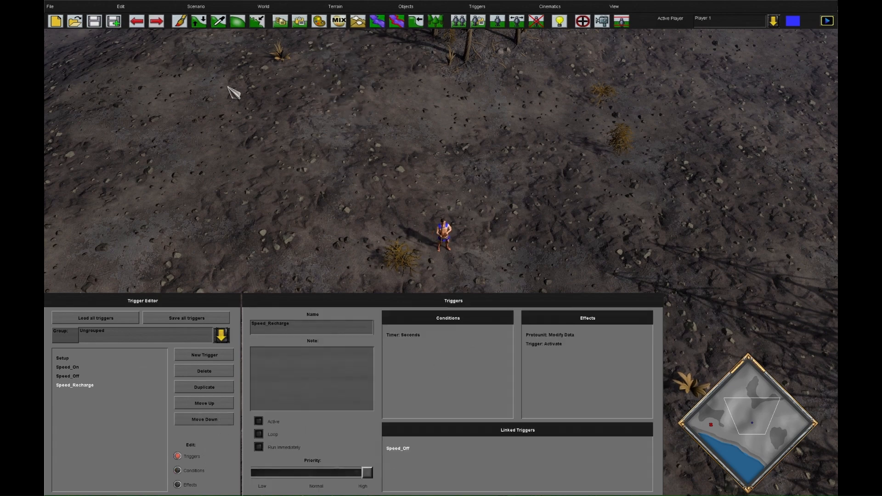
Step: Start a playtest of the scenario as player 1 on Standard difficulty
click(196, 6)
click(239, 82)
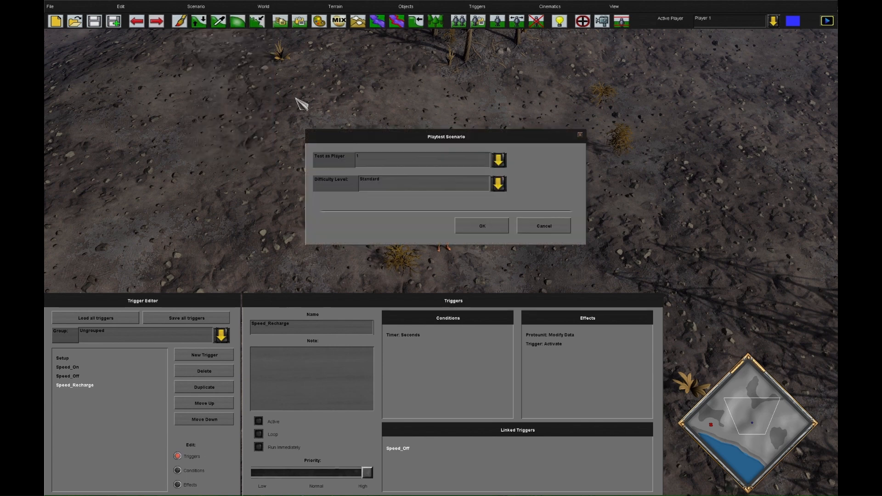
click(497, 224)
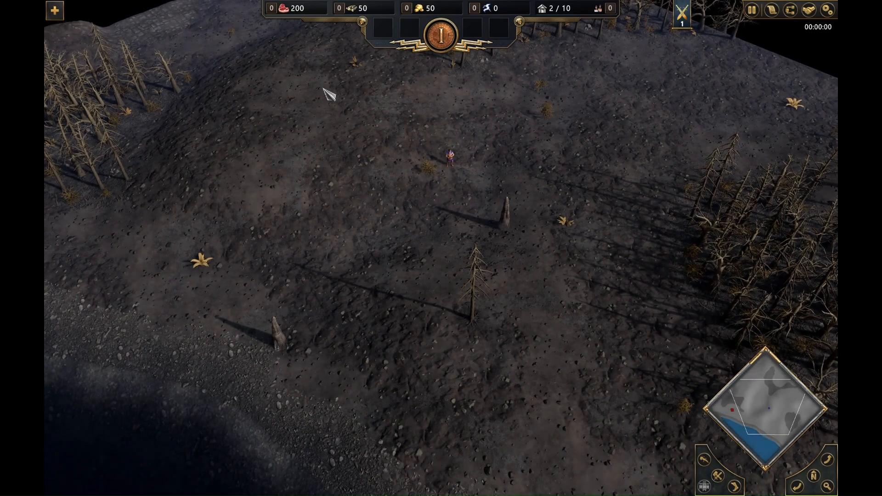
Step: Activate the Hoplite's SPEED BOOST, send it along several queued waypoints, and activate the boost again once it has recharged
click(69, 403)
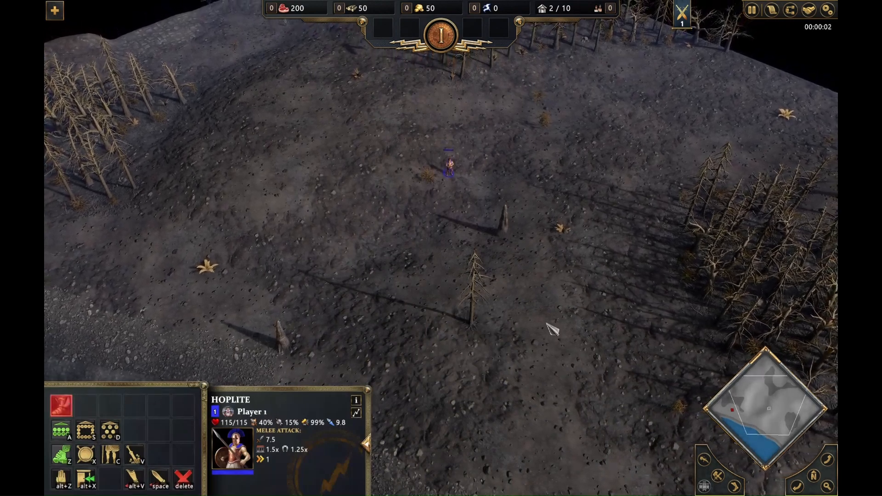
right_click(536, 369)
right_click(494, 183)
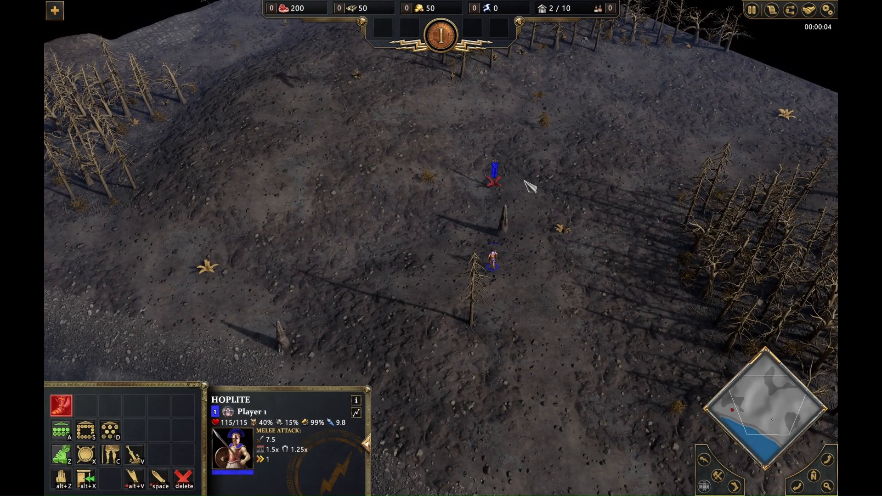
shift+right_click(674, 119)
shift+right_click(329, 183)
shift+right_click(509, 329)
shift+right_click(511, 176)
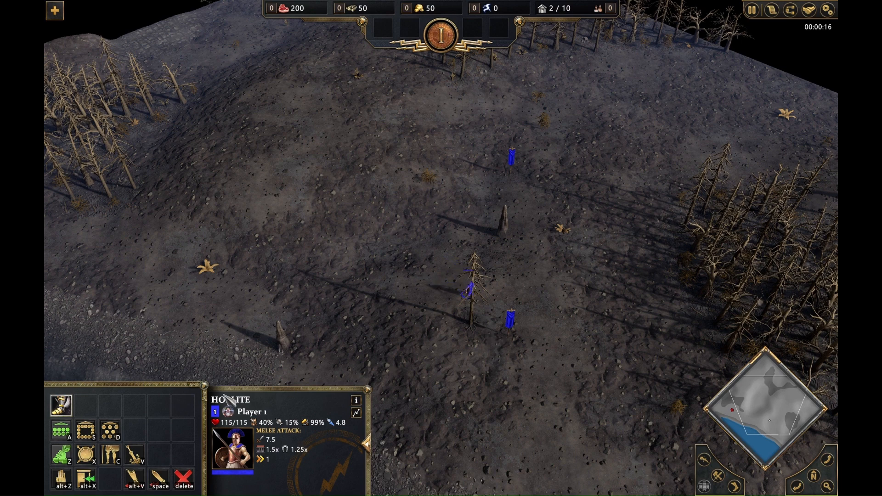
click(61, 405)
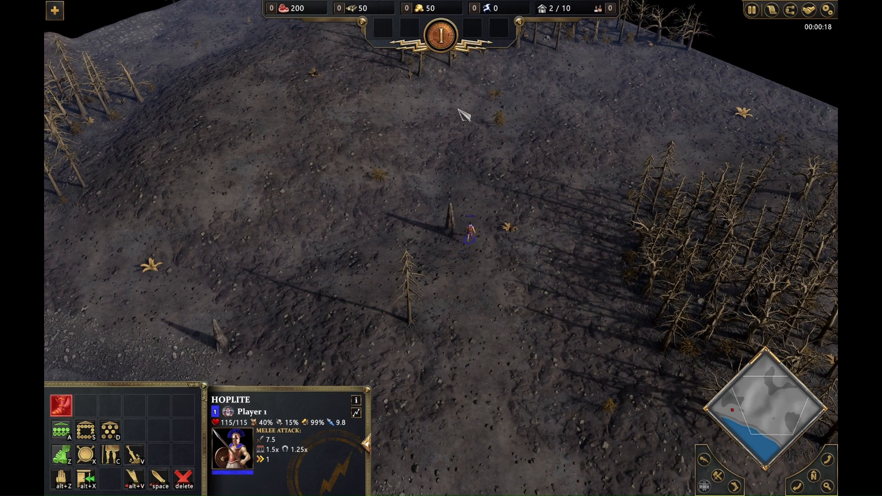
Step: Quit the playtest and reopen the Trigger Editor with the view closer to the Hoplite
key(Escape)
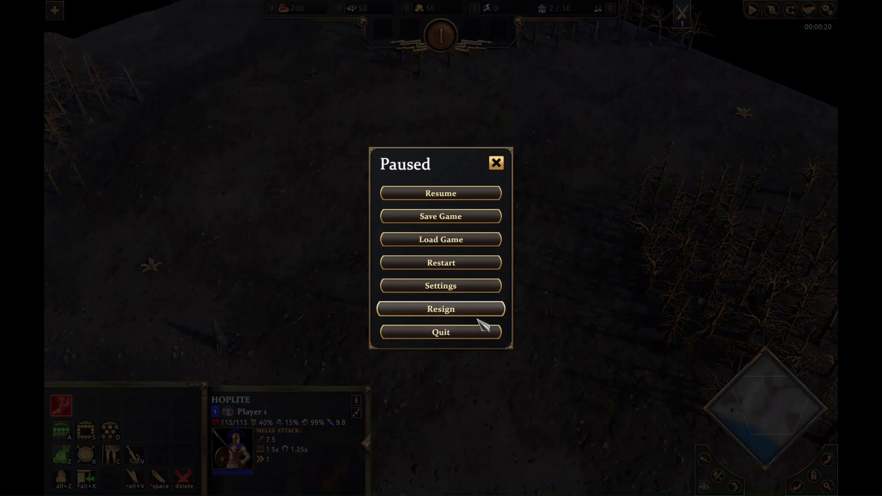
click(427, 333)
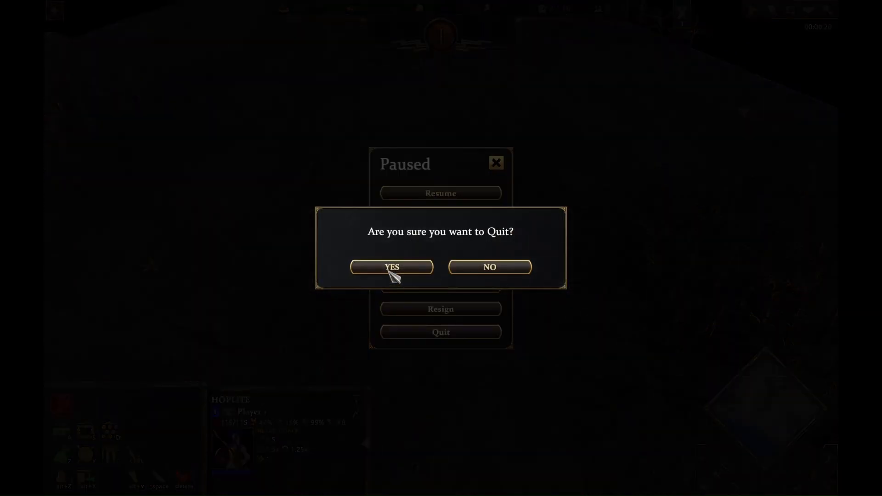
click(388, 270)
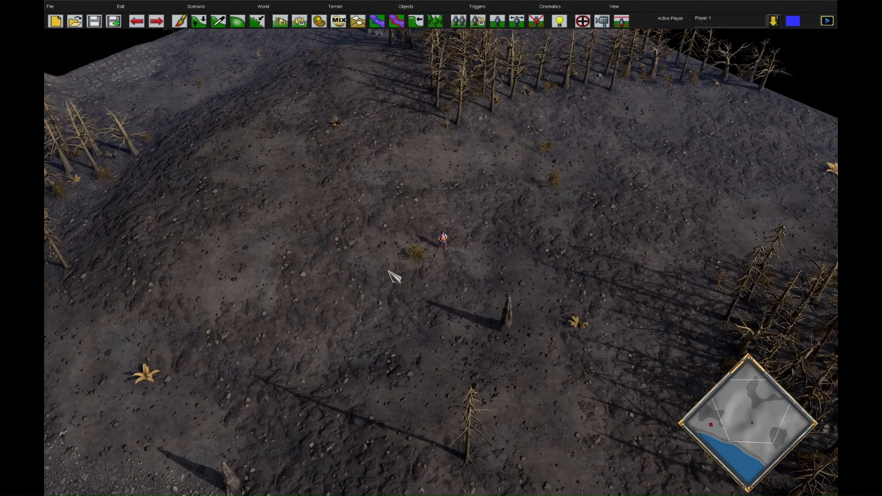
scroll(474, 192, up, 5)
click(586, 21)
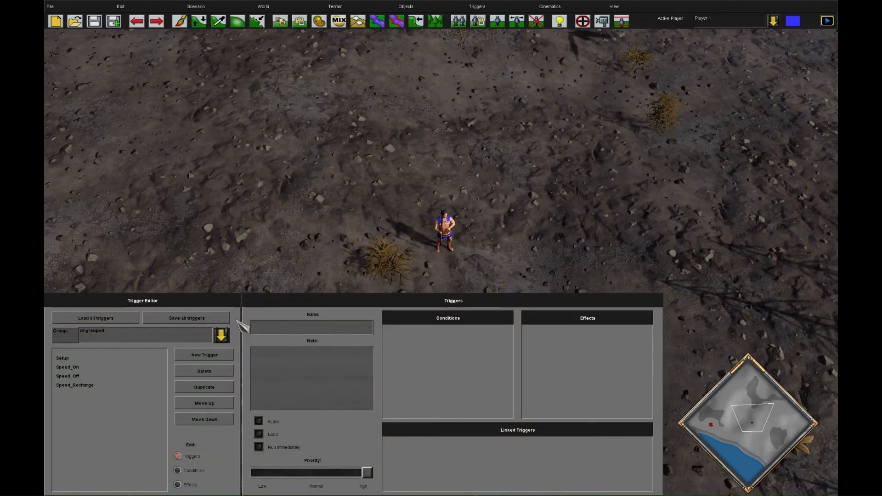
Step: Duplicate the Setup trigger and rename the copy Setup_2
click(96, 357)
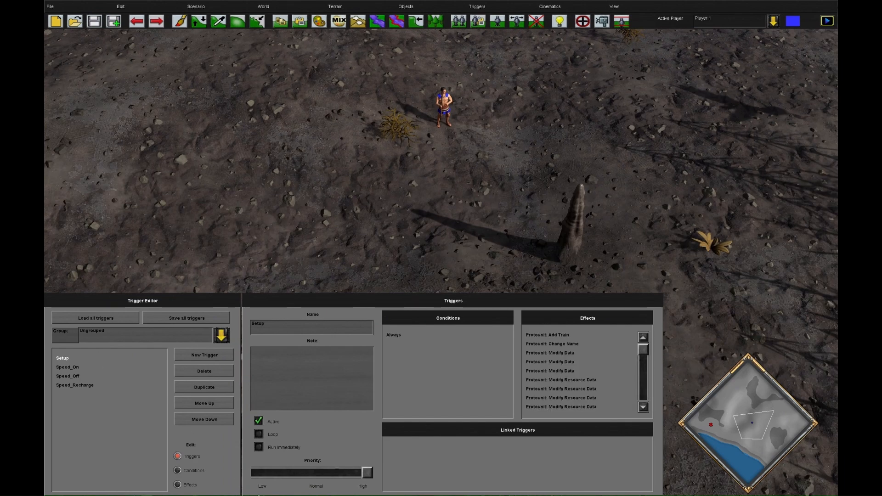
click(212, 388)
drag(296, 329, 268, 325)
text(2)
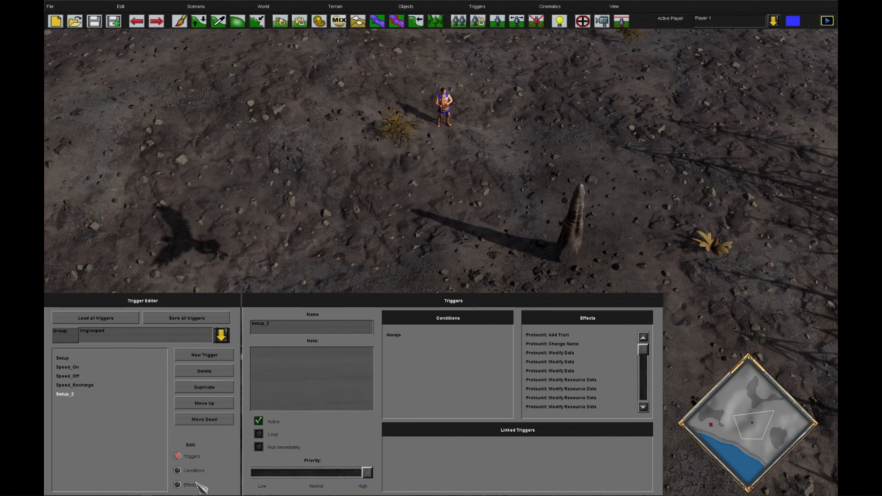
Step: Set the unit of Setup_2's Protounit: Unforbid and Enable effect to HyenaOfSet
click(189, 485)
click(321, 358)
text(hye)
click(539, 371)
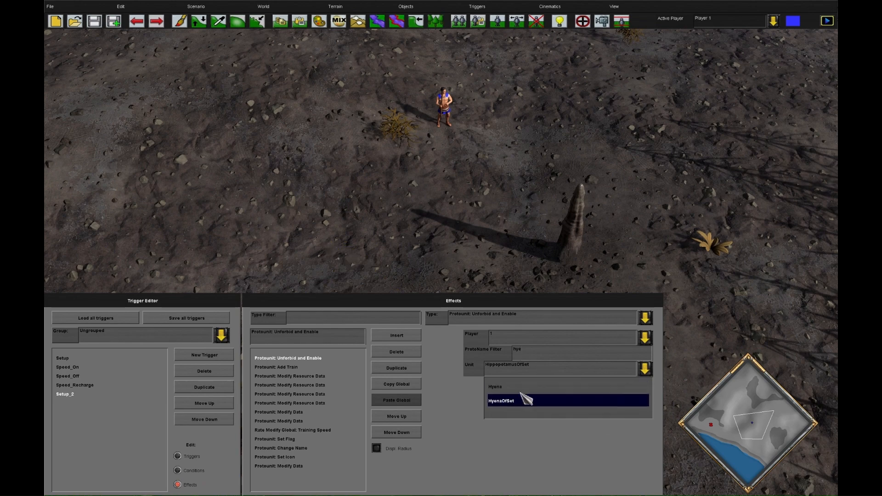
click(525, 403)
Step: Make Setup_2's Protounit: Add Train effect give the Hoplite HyenaOfSet as the trainable unit
click(300, 368)
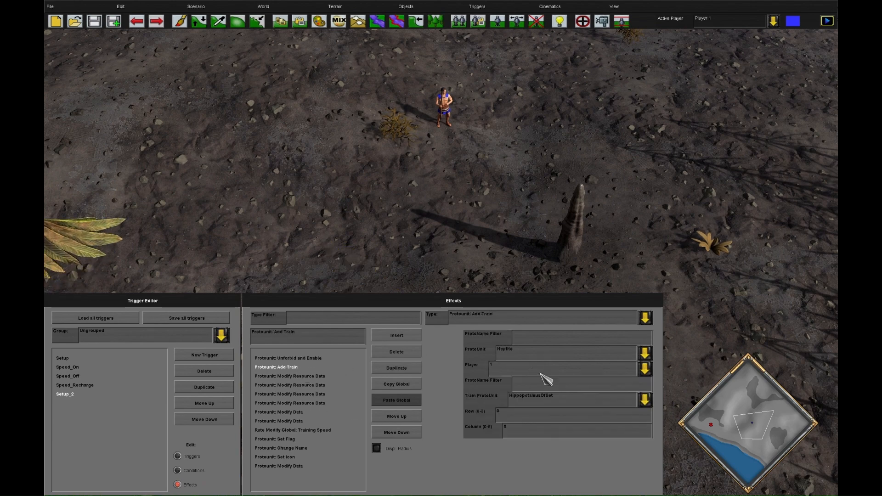
click(542, 387)
text(hyen)
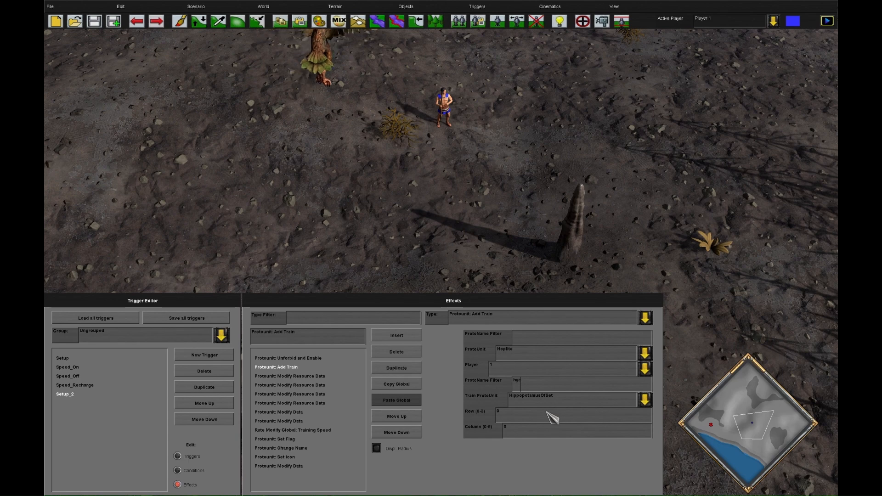
click(551, 399)
click(550, 434)
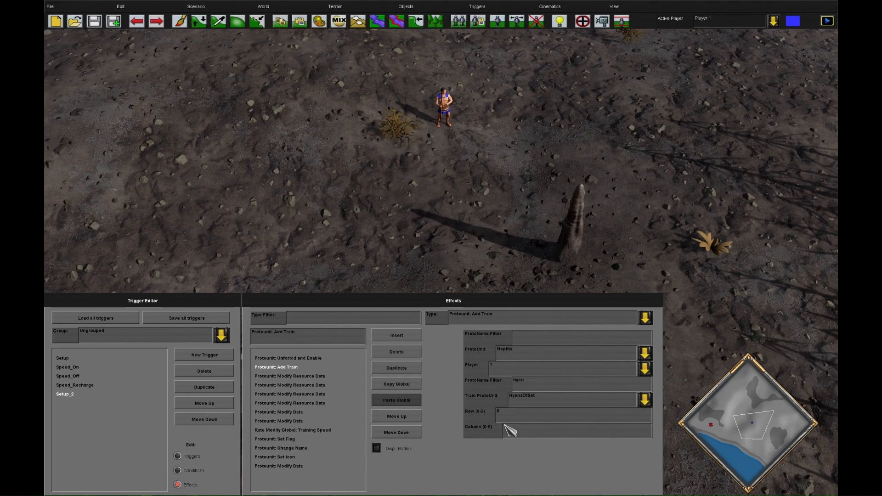
Step: Switch the first two Modify Resource Data effects of Setup_2 to the unit type HyenaOfSet
click(291, 376)
click(532, 338)
text(hyen)
click(538, 354)
click(531, 384)
click(316, 387)
click(541, 338)
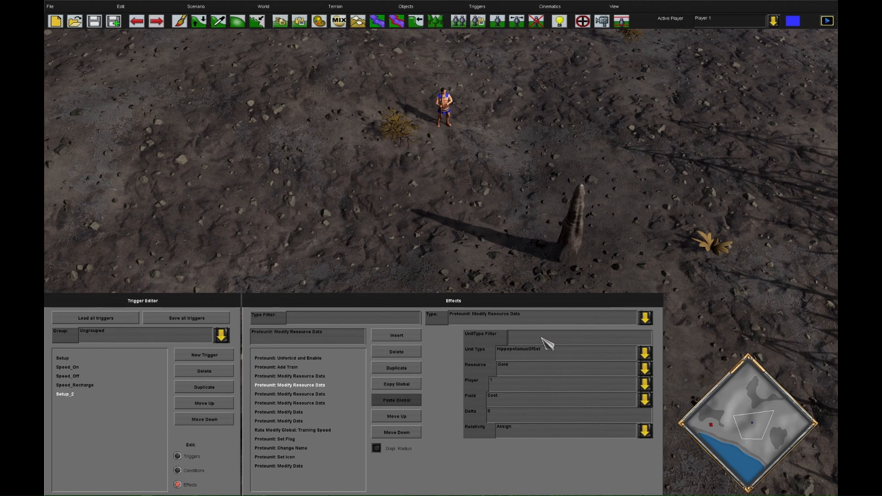
Step: Switch the third and fourth Modify Resource Data effects of Setup_2 to HyenaOfSet
click(303, 394)
text(hyen)
click(540, 356)
click(521, 386)
click(298, 403)
click(535, 340)
text(hyen)
click(541, 352)
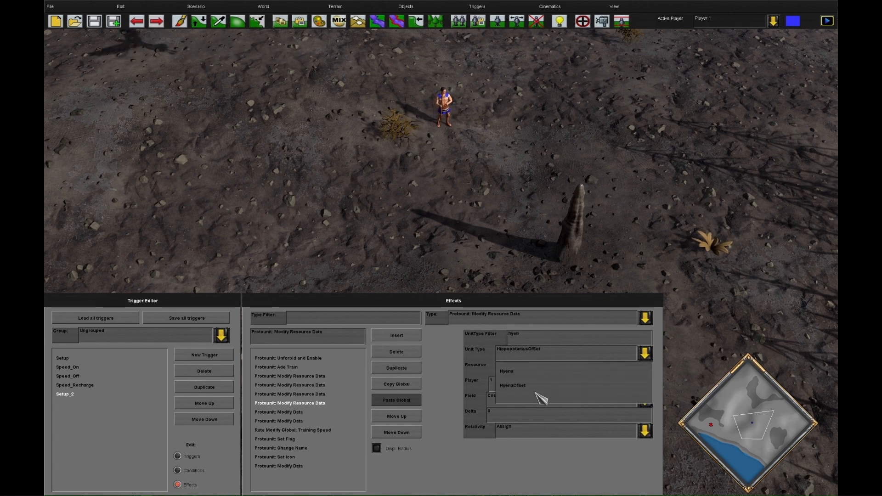
click(521, 385)
Step: Set the unit type to HyenaOfSet in the two Modify Data effects that follow the resource effects
click(293, 412)
click(536, 357)
click(521, 385)
click(299, 422)
click(511, 338)
text(hyen)
click(546, 357)
click(535, 387)
Step: Delete the Rate Modify Global: Training Speed effect from Setup_2 and set the Set Flag effect's unit to HyenaOfSet
click(289, 438)
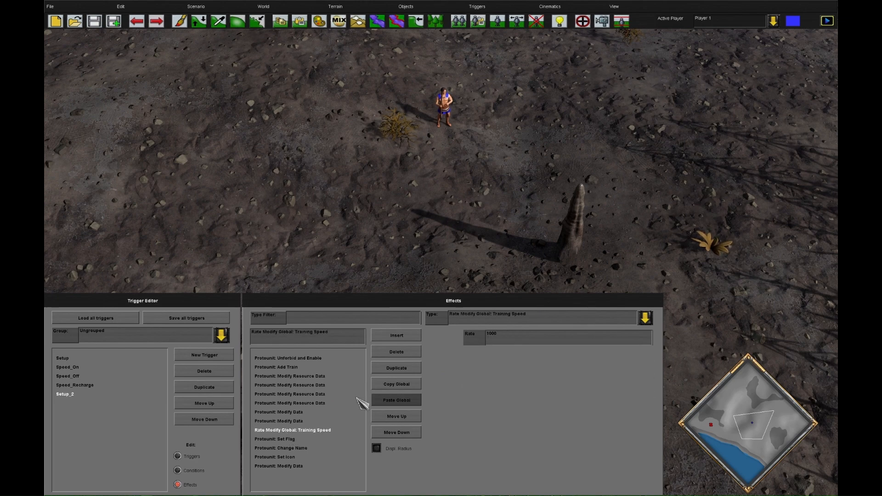
click(516, 352)
text(hy)
click(536, 364)
click(528, 403)
Step: In the Change Name effect, target HyenaOfSet, change the coloured name text to LIGHTNING and describe it as "Rains lightning down"
click(294, 439)
click(545, 356)
click(547, 368)
drag(550, 384, 520, 381)
key(BackSpace)
text(LIGYHT)
key(BackSpace)
key(BackSpace)
key(BackSpace)
text(HTN)
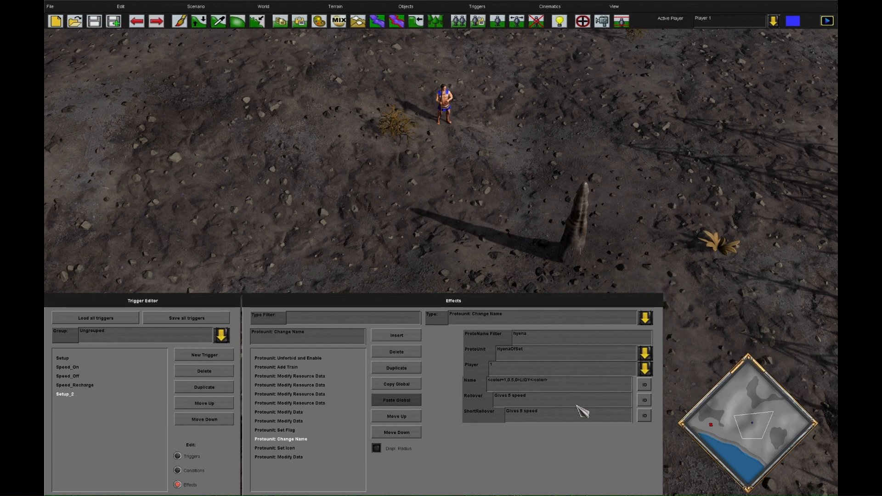
text(ING)
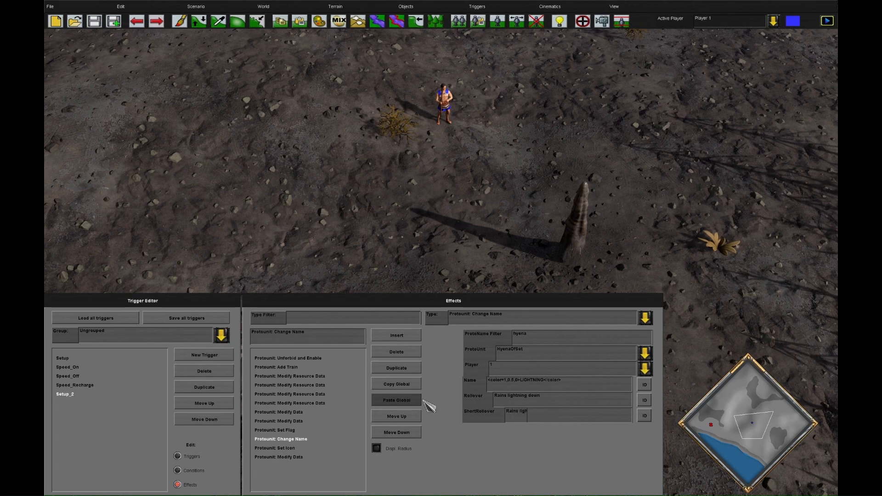
Step: In the Set Icon effect, assign resources\greek\static_color\god_powers\lightning_storm_icon.png to HyenaOfSet
click(294, 448)
key(ctrl+a)
text(resources\greek\static_color\god_powers\lightning_storm_icon.png)
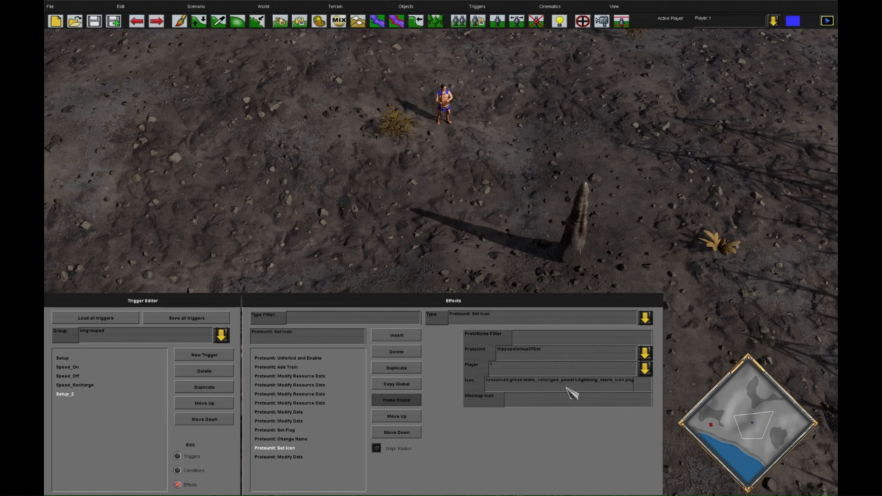
click(531, 354)
click(539, 383)
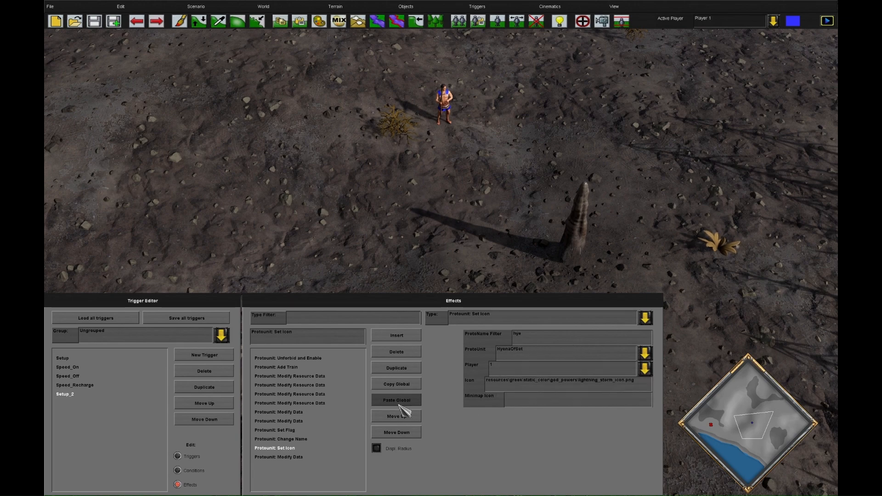
Step: Set the unit type of Setup_2's final Modify Data effect, the build limit one, to HyenaOfSet
click(288, 457)
text(n)
click(564, 355)
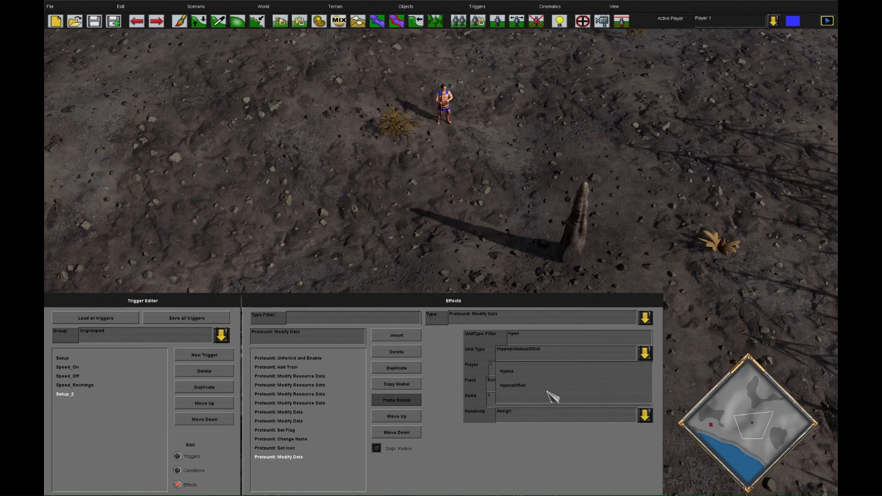
click(551, 385)
Step: Create a trigger named Lightning_On and set its condition type to Player: Unit Count
click(178, 456)
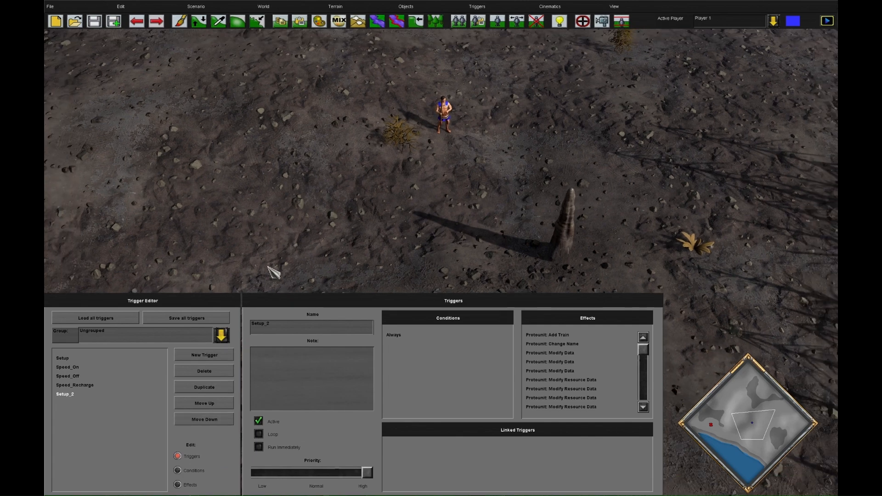
click(204, 355)
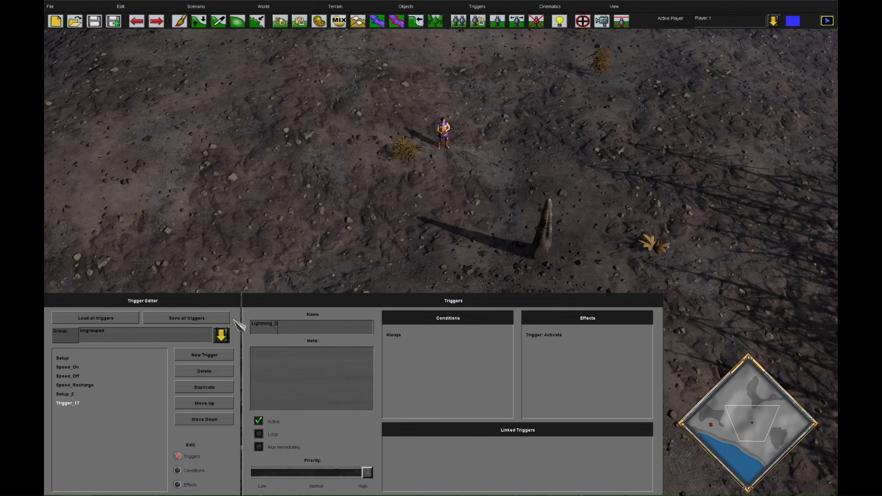
click(178, 470)
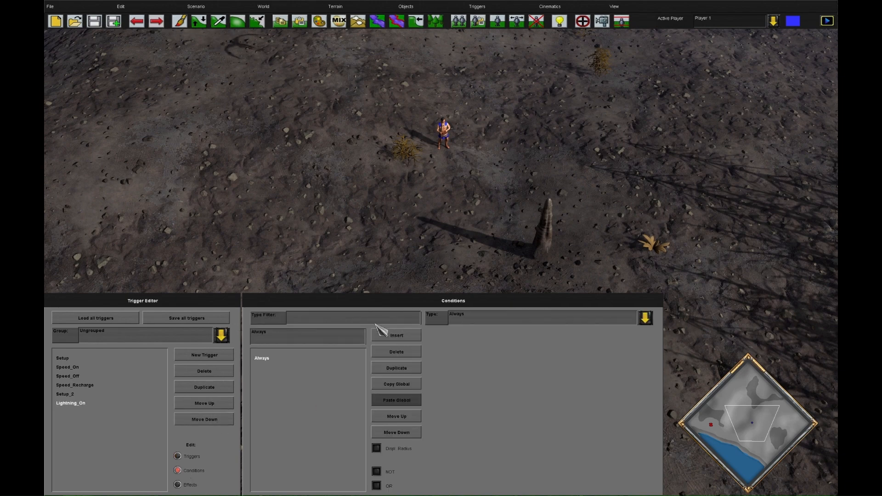
text(pla)
click(477, 319)
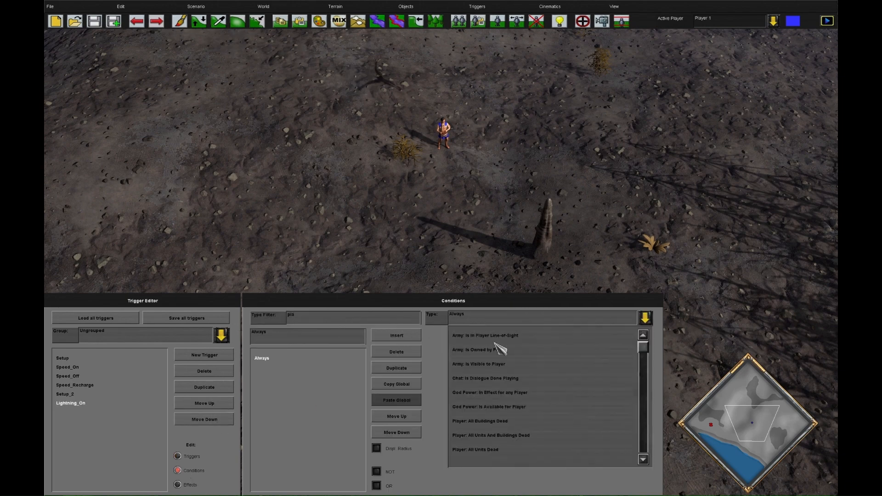
click(371, 318)
click(473, 318)
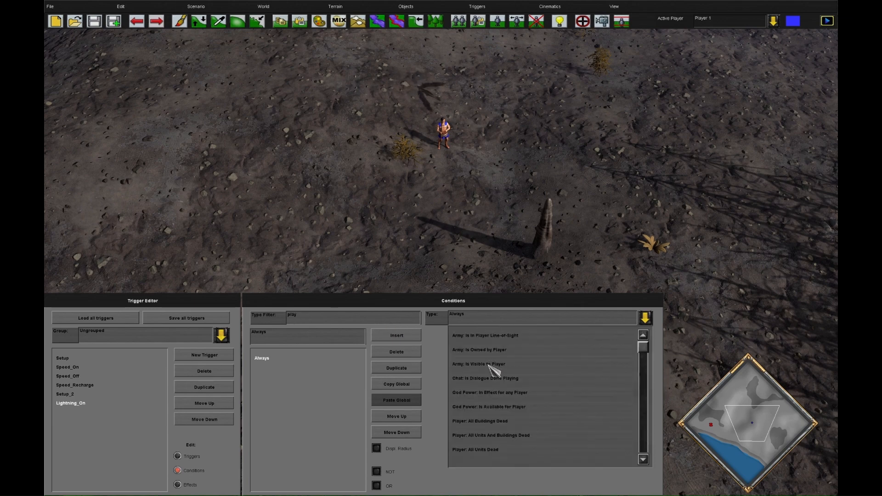
scroll(523, 432, down, 6)
click(529, 421)
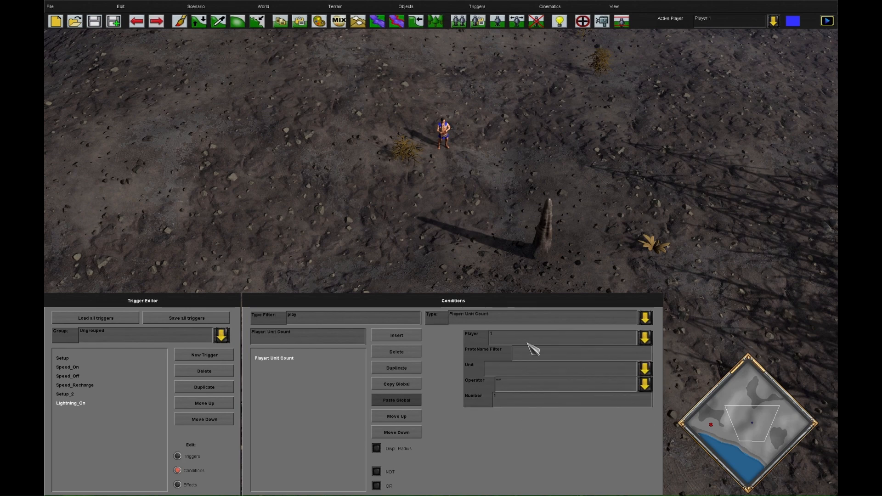
Step: Set Lightning_On's Unit Count condition to the HyenaOfSet unit with the >= operator
click(540, 369)
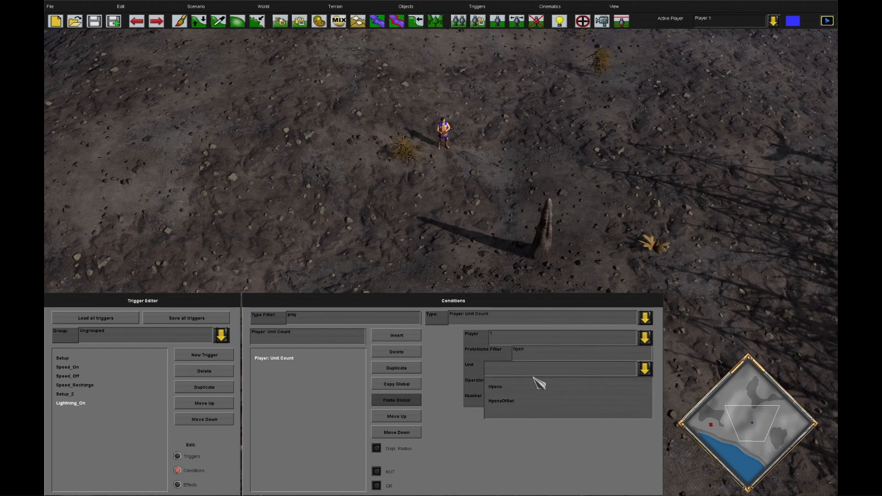
click(528, 403)
click(528, 385)
click(516, 444)
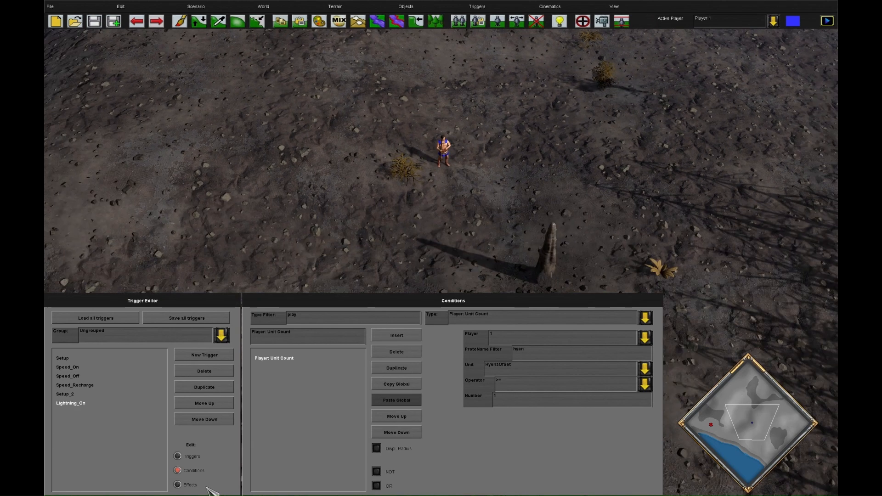
Step: Make Lightning_On's effect God Power: Invoke, using player 1's LightningStorm power with Ignore Cooldown on
click(177, 485)
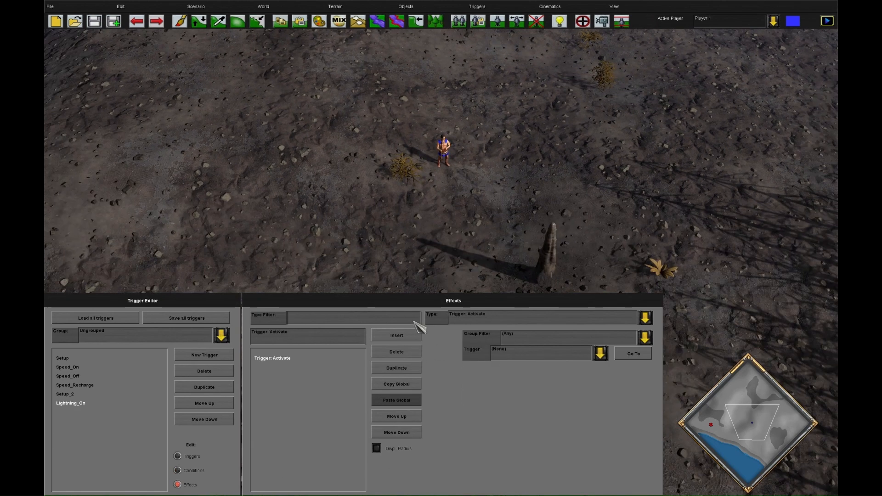
click(477, 319)
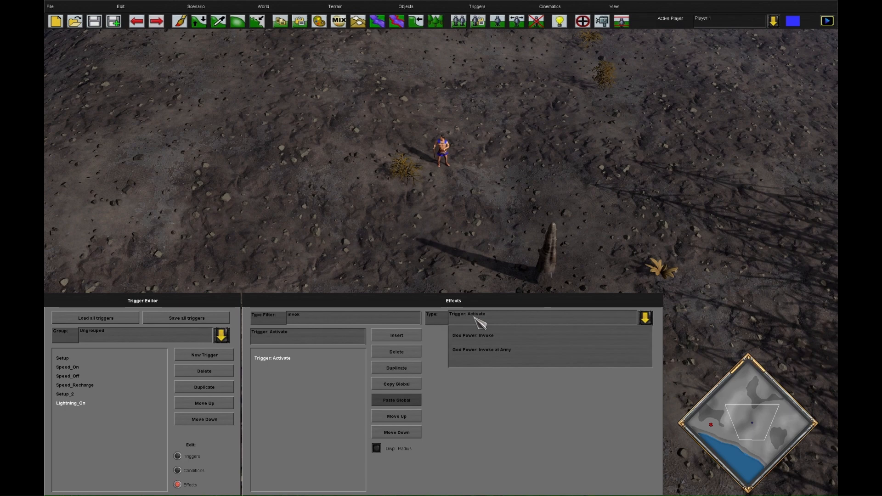
click(502, 336)
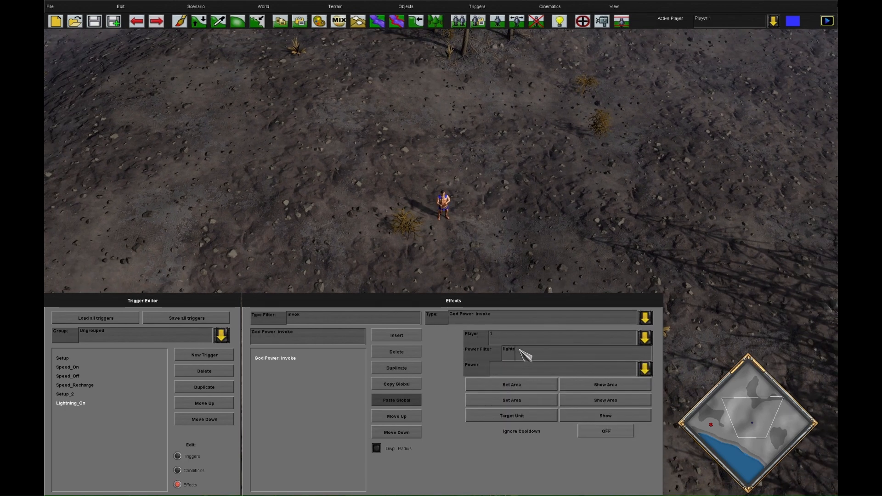
click(529, 368)
click(530, 382)
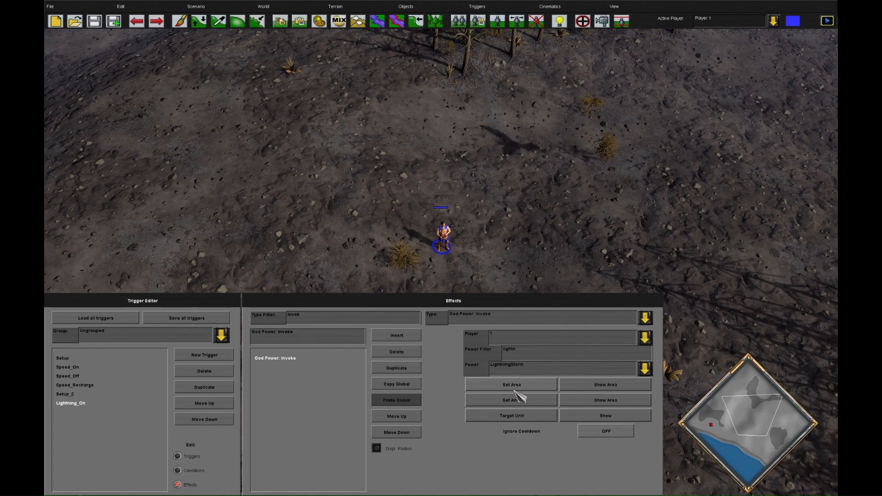
click(601, 415)
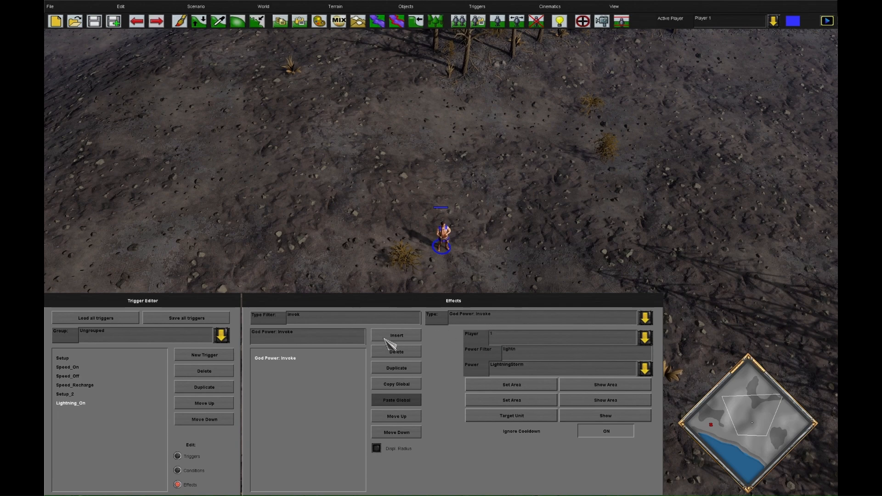
Step: Insert an Area: Change Type effect in Lightning_On that turns player 1's HyenaOfSet into VFXBlessingOfZeus
click(177, 456)
click(178, 484)
click(376, 334)
text(are)
click(491, 319)
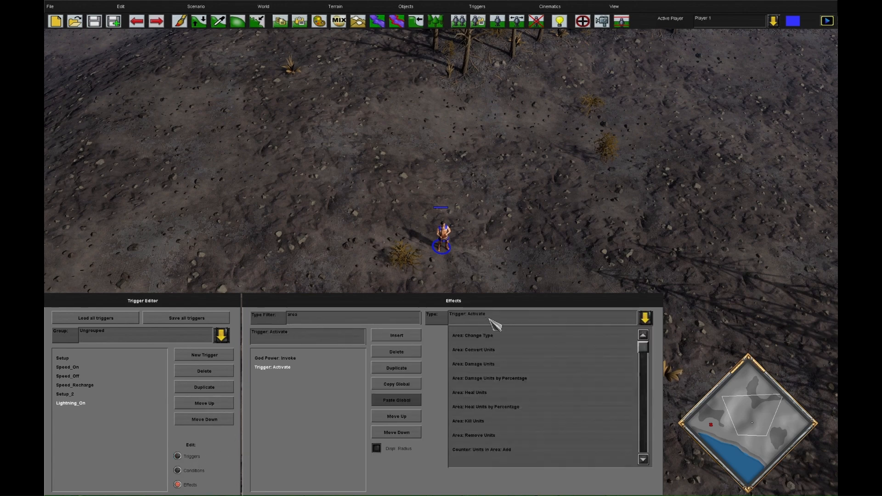
click(517, 336)
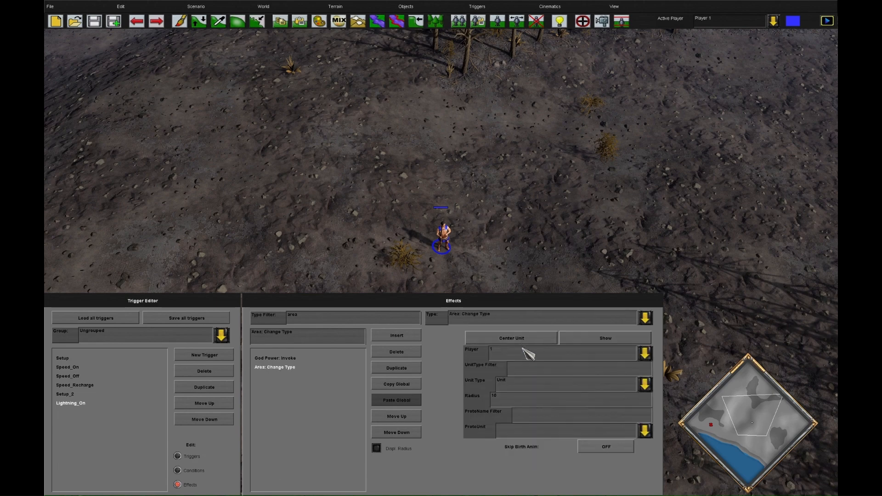
click(555, 386)
click(541, 419)
click(548, 433)
click(542, 375)
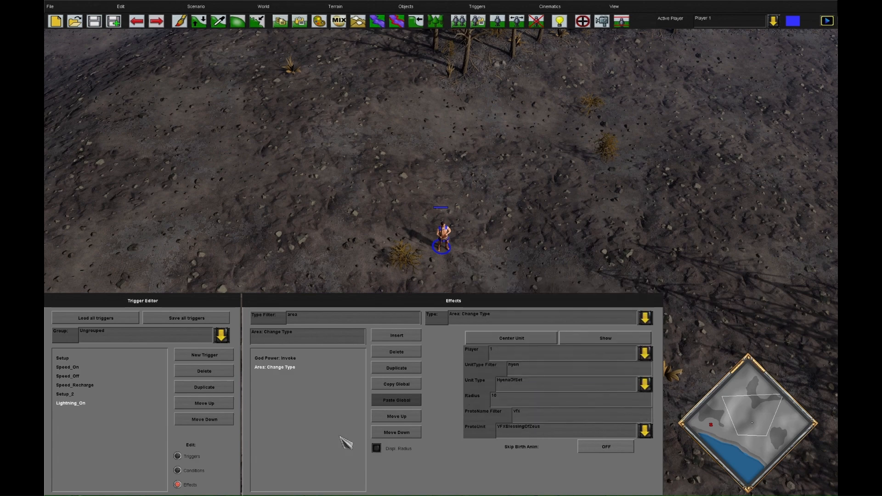
Step: Duplicate the Lightning_On trigger and name the copy Lightning_Off
click(187, 452)
click(218, 391)
click(294, 330)
key(BackSpace)
key(BackSpace)
key(BackSpace)
key(BackSpace)
key(BackSpace)
key(BackSpace)
key(BackSpace)
text(ff)
Step: Change Lightning_Off's condition to Timer: Seconds and enter its duration
click(201, 469)
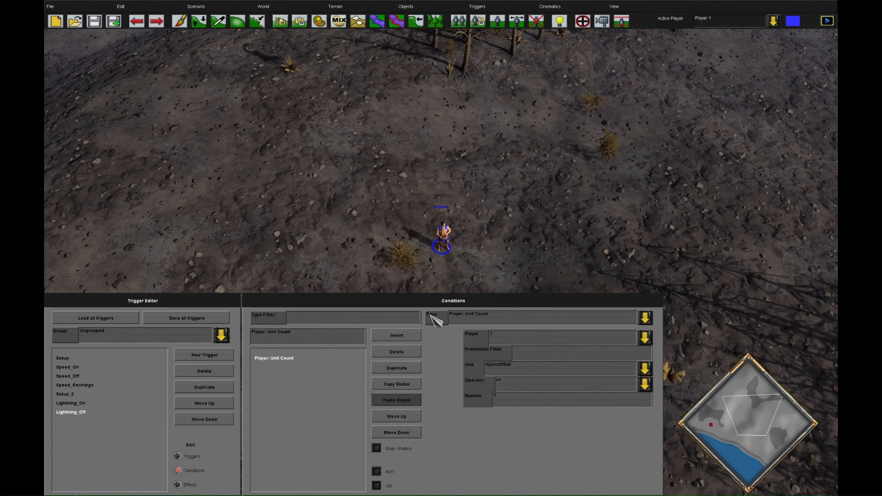
click(467, 320)
click(500, 380)
click(482, 394)
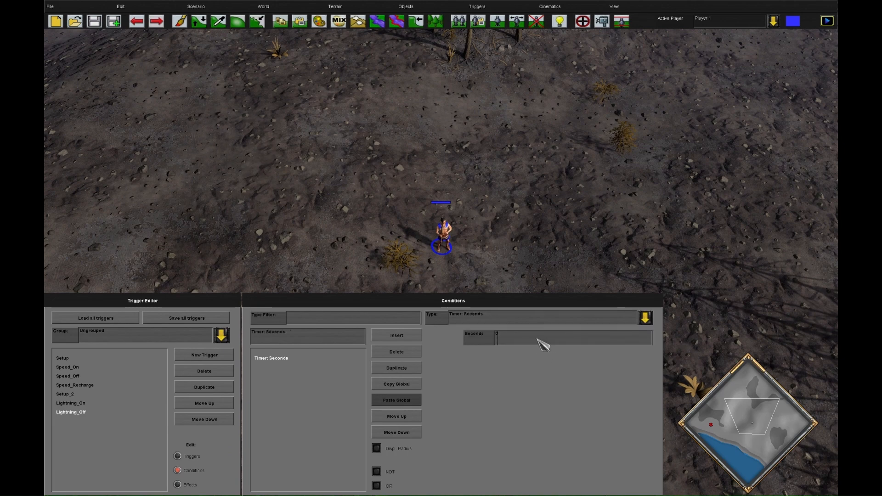
Step: Reduce Lightning_Off's effects to a single one and change its type to Protounit: Modify Data
click(188, 486)
click(385, 321)
text(modi)
click(488, 314)
scroll(488, 315, up, 1)
click(489, 317)
click(511, 323)
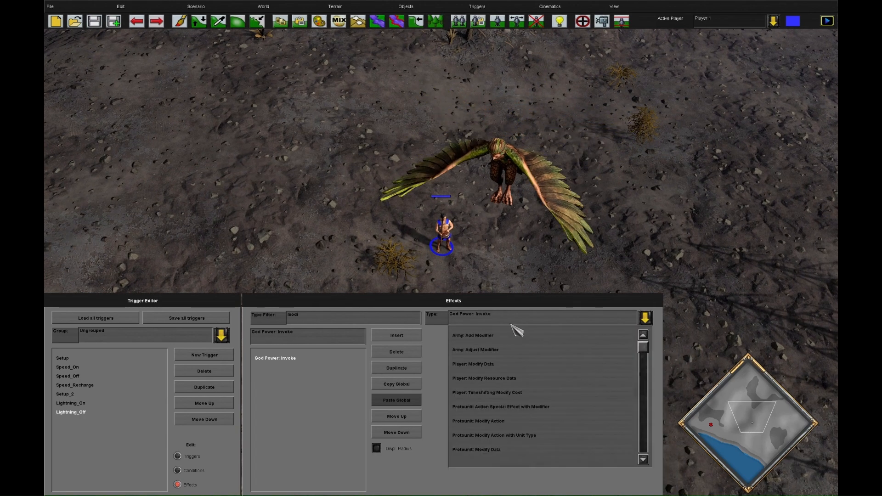
scroll(531, 404, down, 1)
click(521, 405)
Step: In Lightning_Off's Modify Data effect, target HyenaOfSet, choose the Build Limit field and set the relativity to Assign
click(543, 340)
text(hyen)
click(539, 356)
click(538, 376)
click(521, 383)
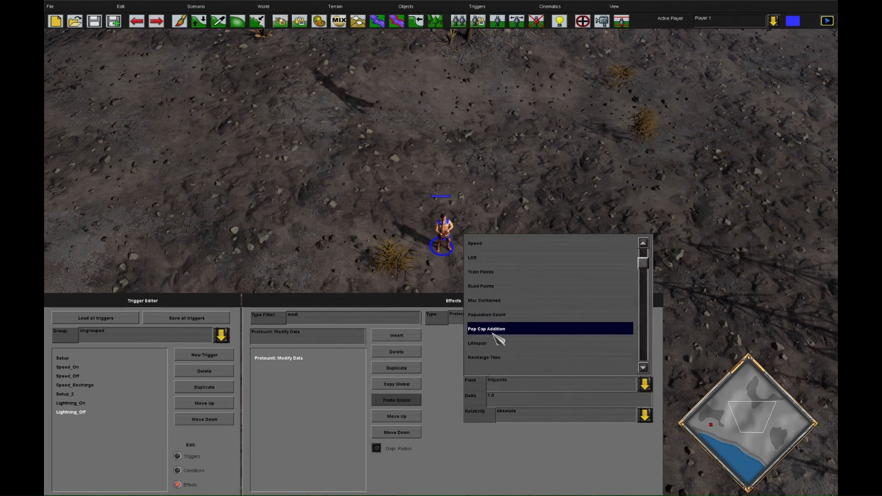
click(510, 334)
click(508, 411)
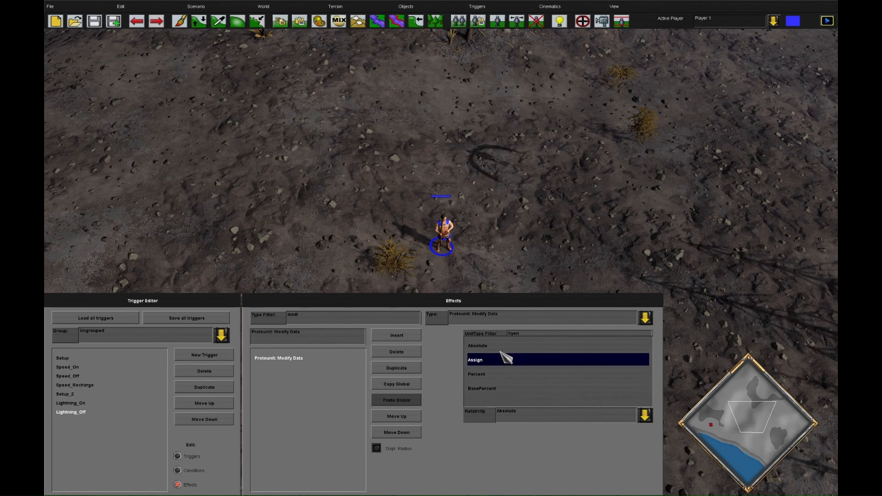
click(494, 360)
Step: Insert a Trigger: Activate effect in Lightning_Off that activates Lightning_On
click(414, 338)
click(540, 355)
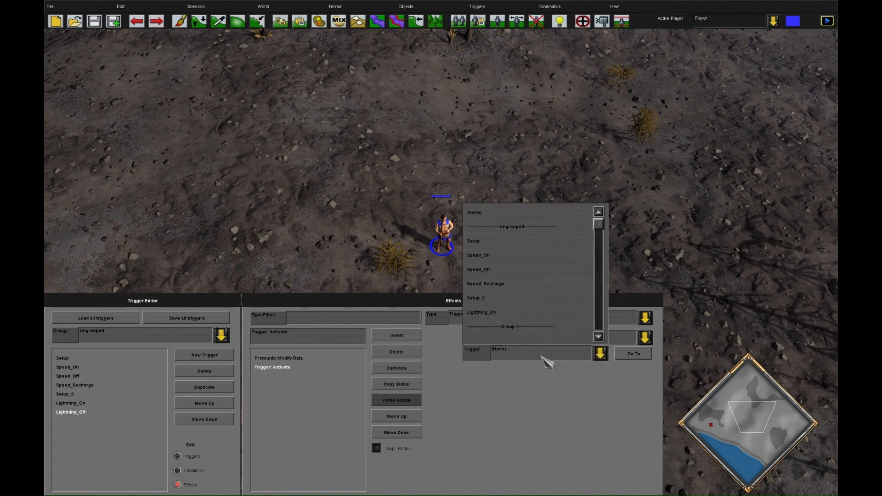
scroll(517, 329, down, 1)
click(503, 300)
scroll(477, 310, down, 3)
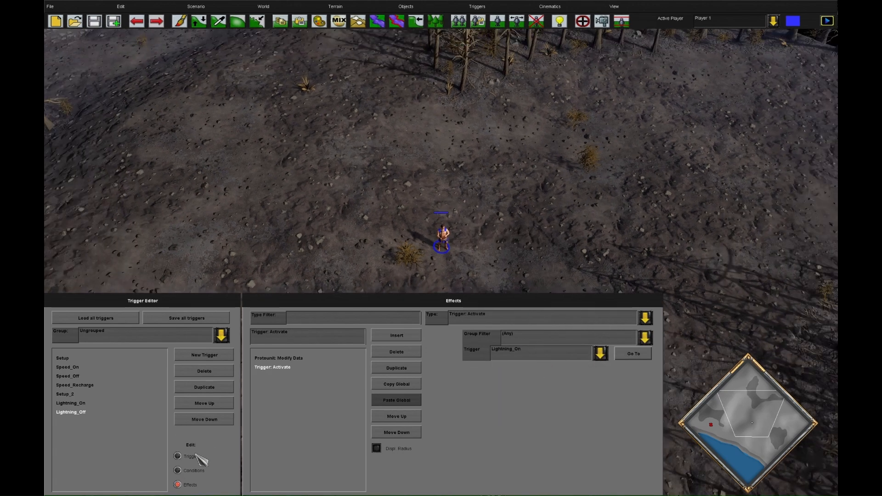
Step: Insert a Trigger: Activate effect in Lightning_On that activates Lightning_Off
click(178, 456)
click(71, 403)
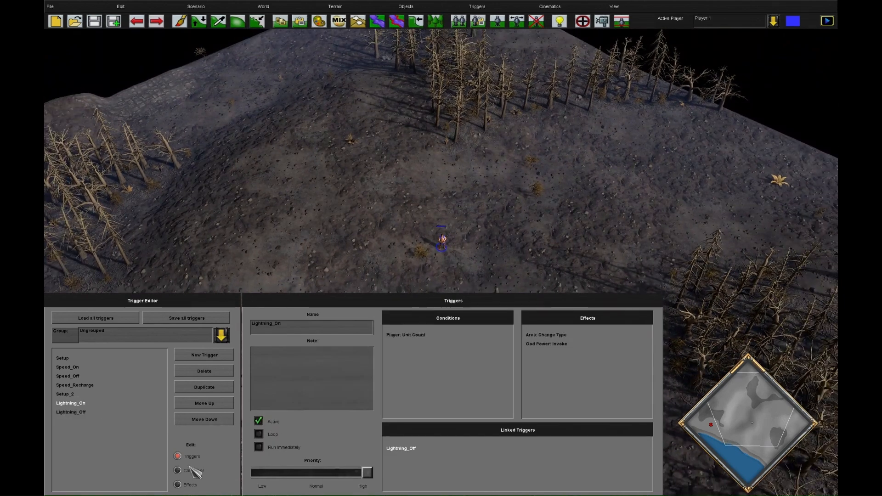
click(178, 485)
click(397, 336)
click(514, 354)
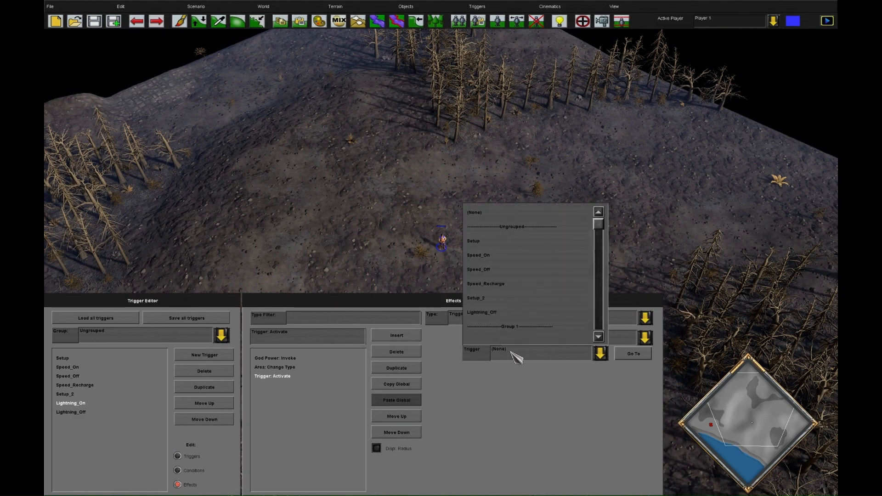
click(530, 312)
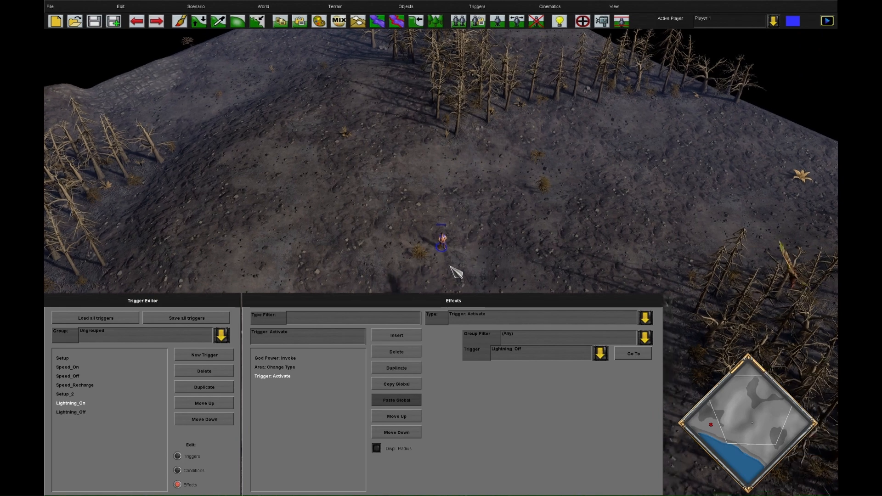
Step: Insert a Protounit: Modify Data effect in Lightning_On and set its unit type to HyenaOfSet
click(397, 337)
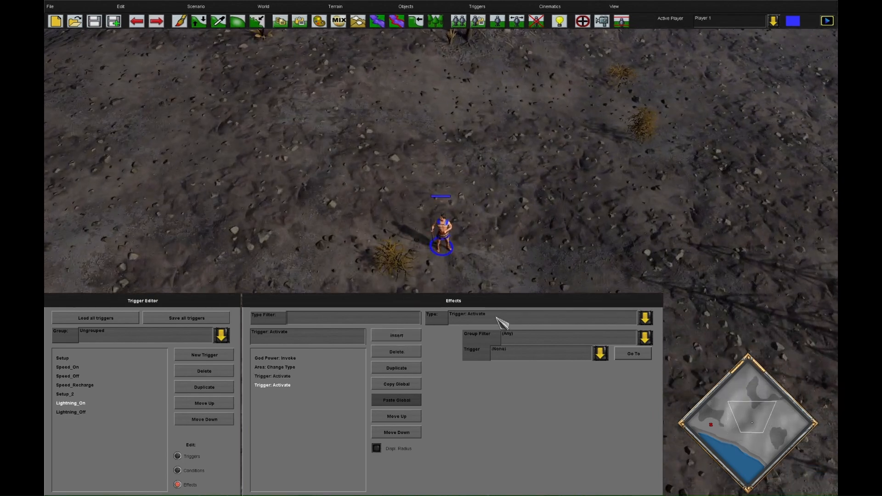
click(550, 326)
scroll(541, 393, down, 5)
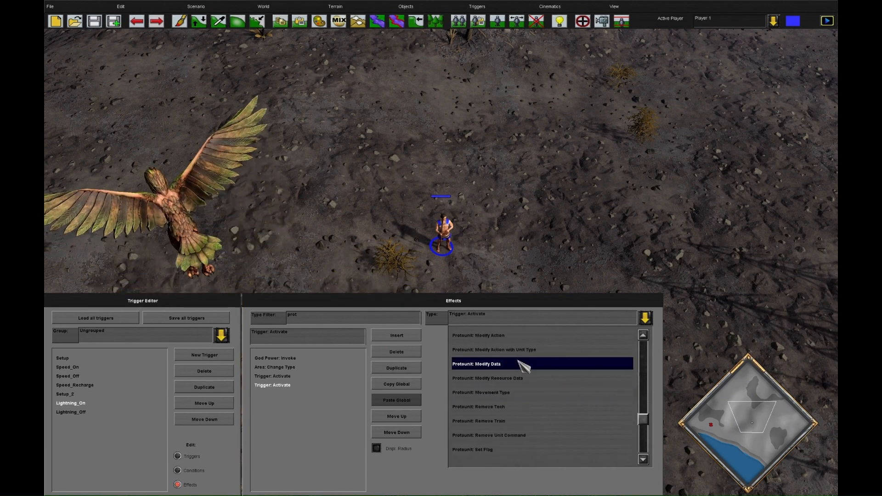
click(528, 349)
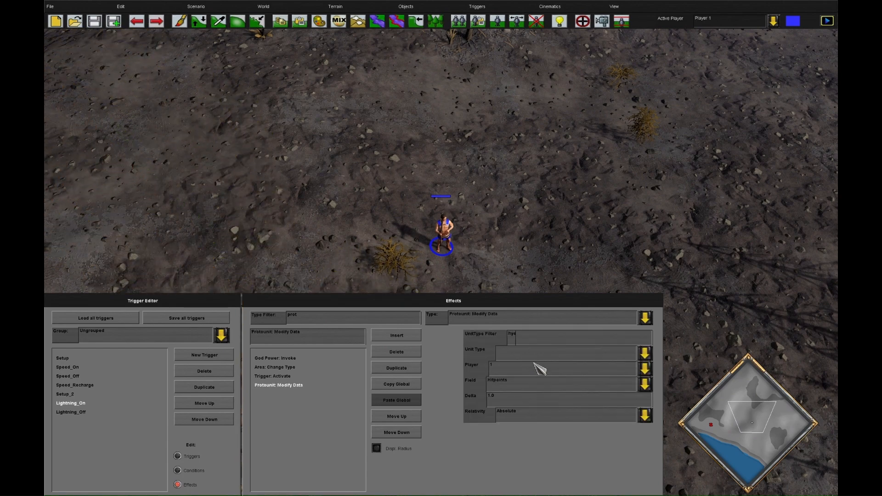
click(530, 356)
click(524, 373)
click(527, 351)
click(521, 386)
Step: Set Lightning_On's Modify Data effect to the Build Limit field with delta 0 and relativity Assign
click(526, 393)
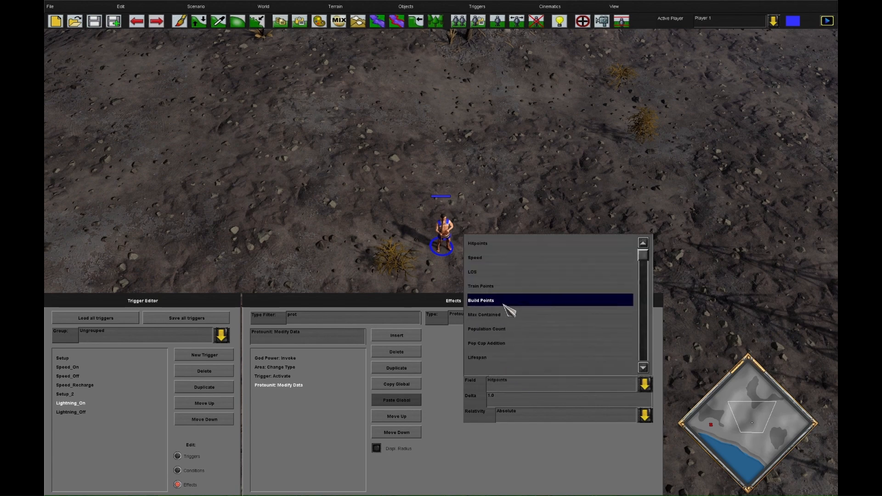
scroll(508, 345, down, 1)
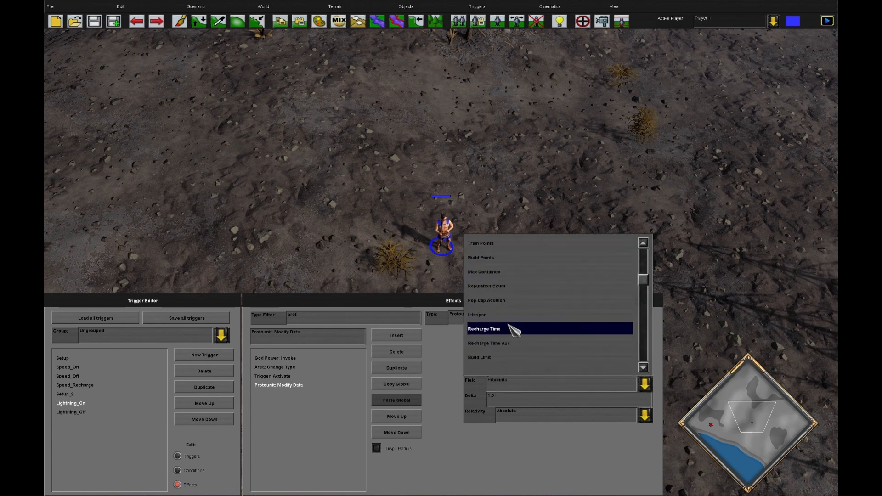
scroll(510, 338, down, 2)
click(509, 301)
click(515, 393)
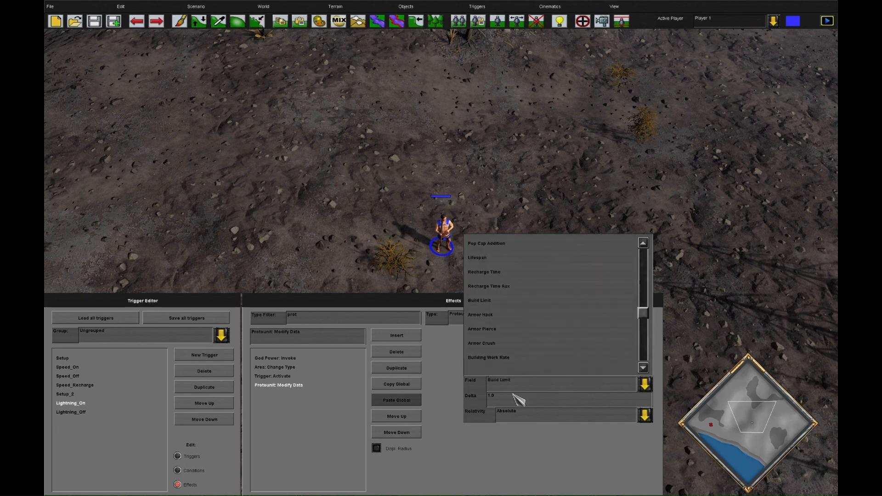
click(517, 406)
text(0)
click(544, 409)
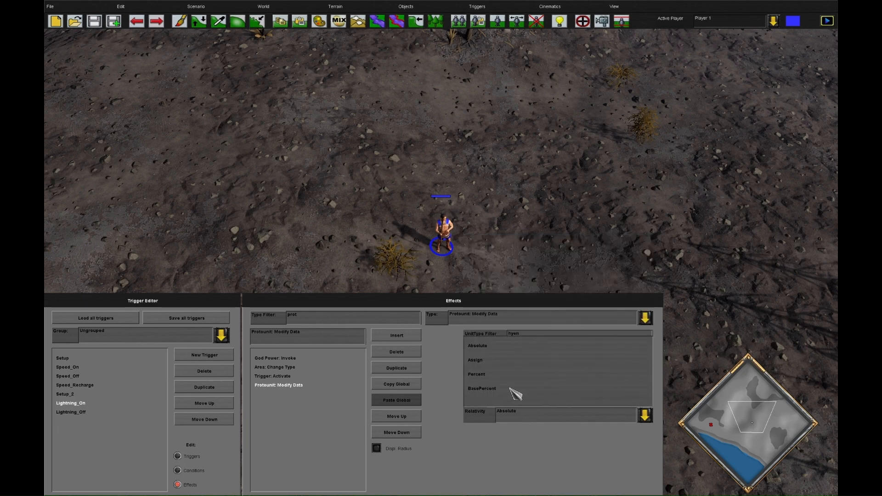
click(504, 366)
Step: Review the linked triggers, conditions and effects of Lightning_On and Lightning_Off
click(189, 457)
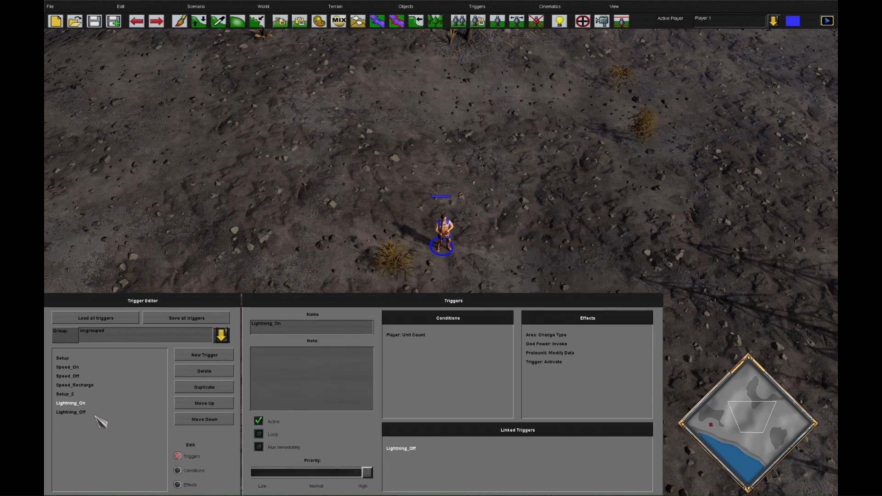
click(177, 484)
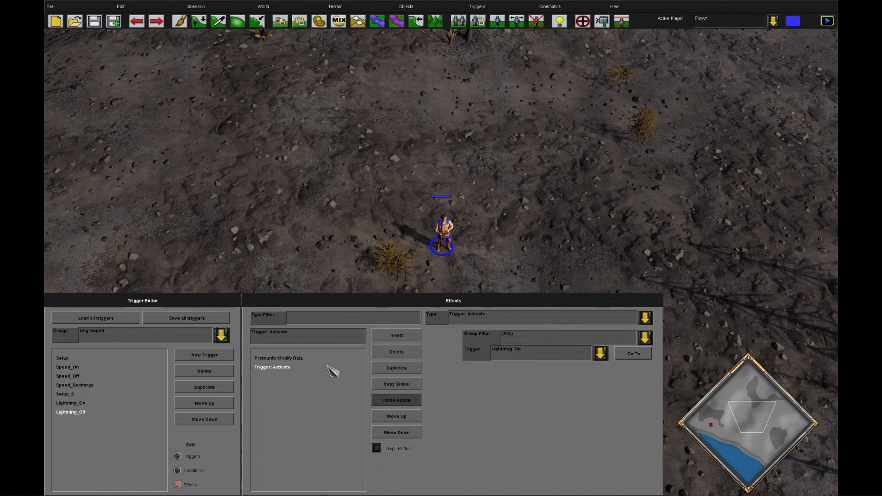
click(285, 359)
click(178, 470)
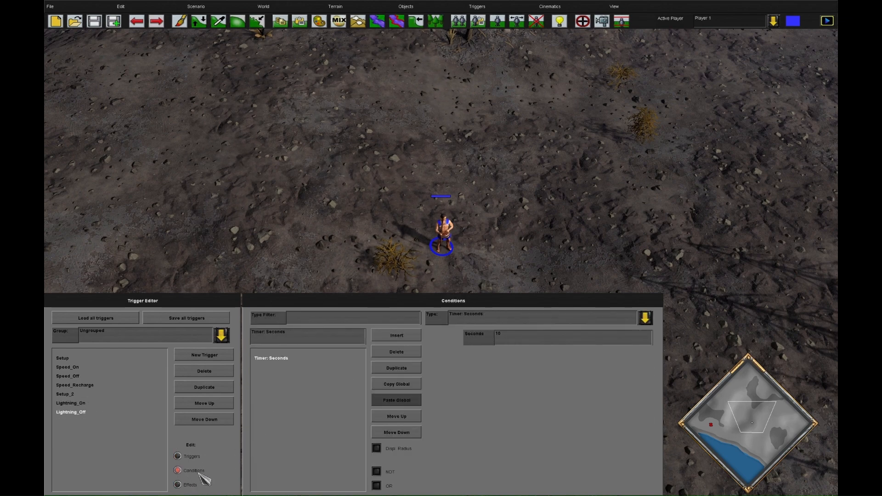
click(90, 403)
click(192, 454)
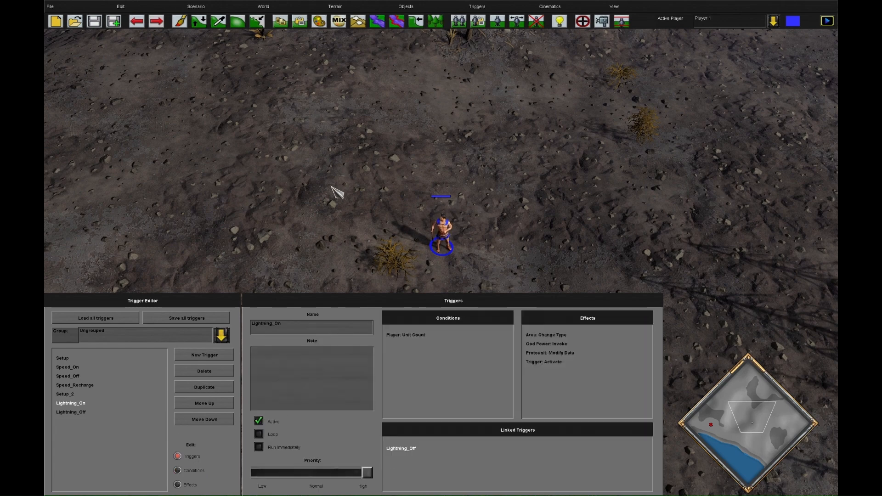
Step: Start a playtest of the scenario as player 1 at Standard difficulty
click(195, 6)
click(229, 60)
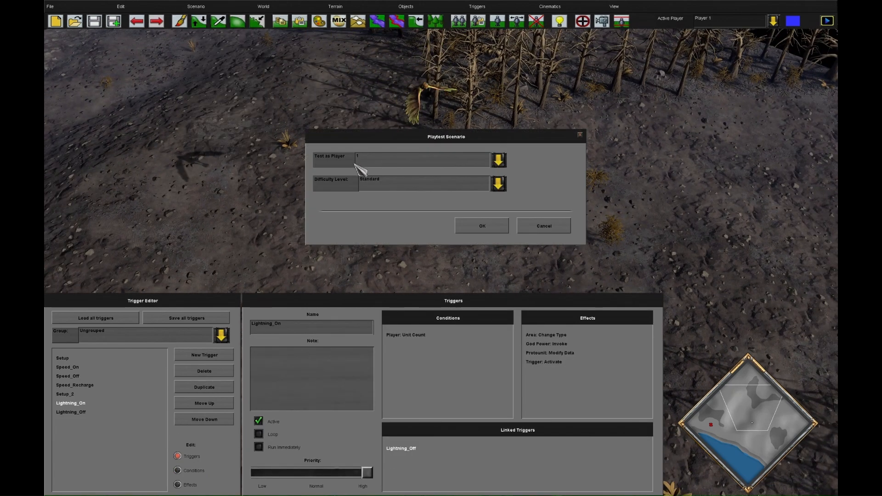
click(481, 230)
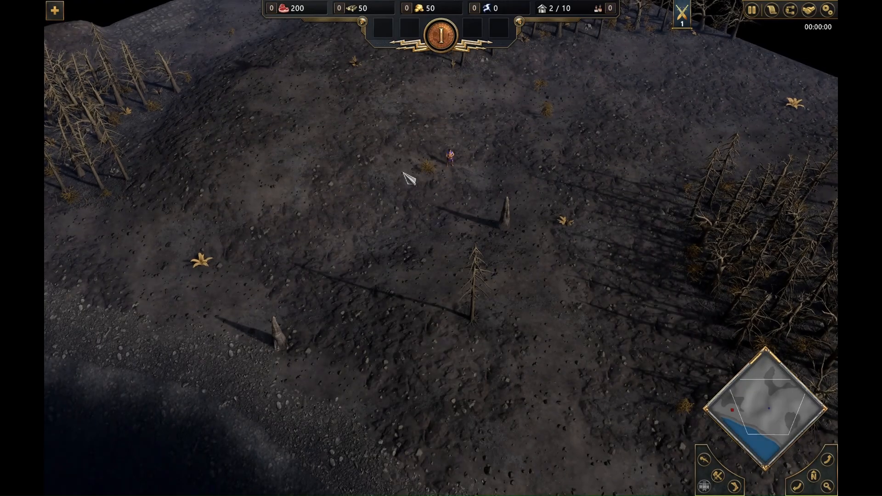
Step: Select the Hoplite, send it toward the enemy group by the forest, and activate its speed boost ability
drag(403, 158, 500, 234)
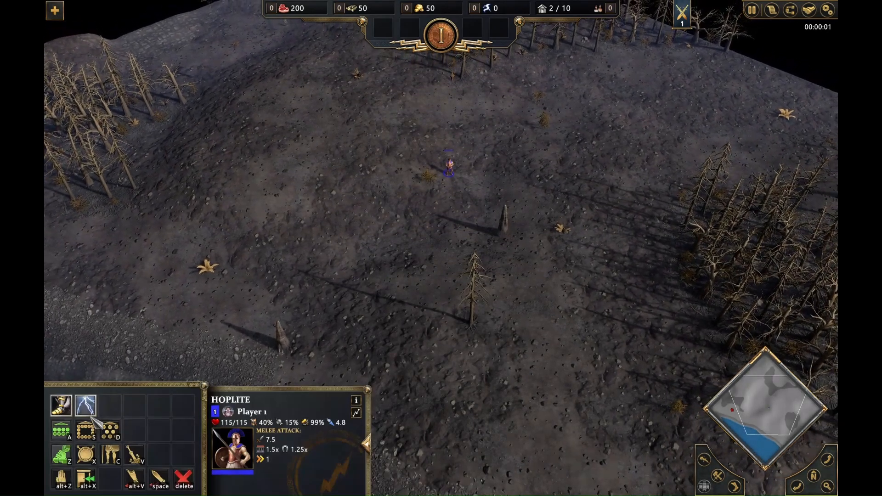
key(Left)
key(Up)
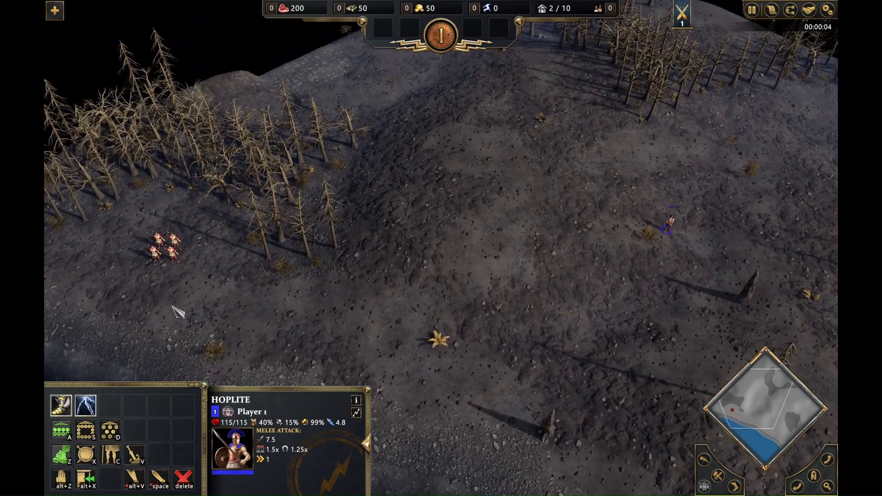
right_click(131, 284)
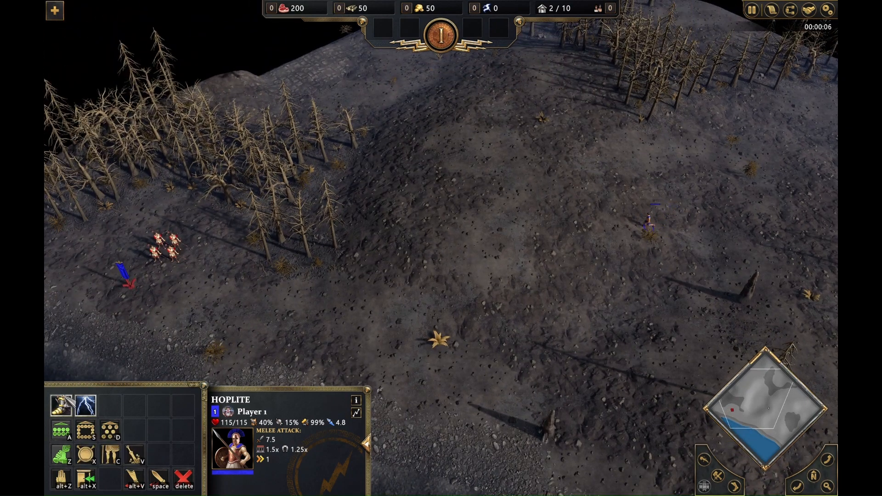
click(64, 408)
right_click(103, 275)
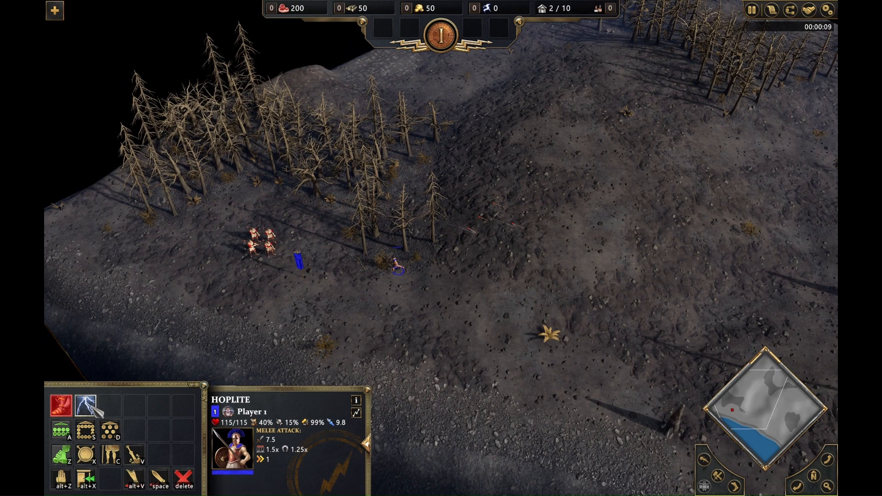
Step: Activate the Hoplite's lightning ability near the enemy group and retreat the Hoplite back across the open ground
click(91, 407)
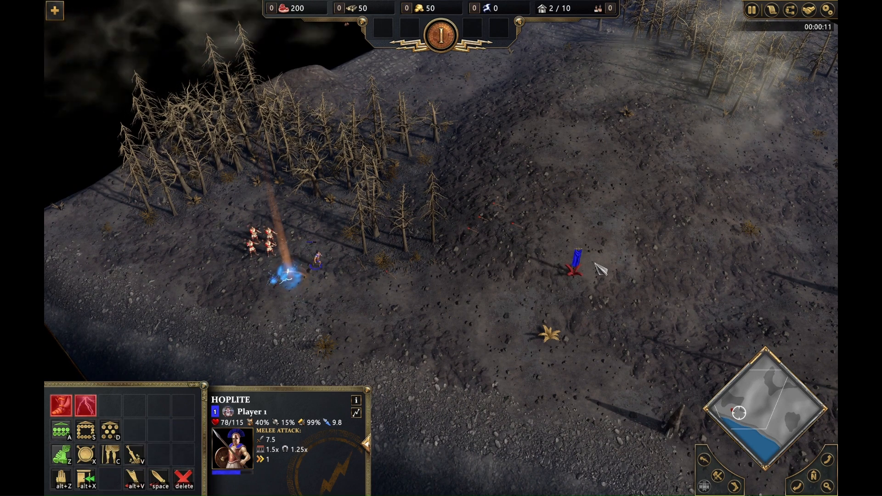
right_click(770, 186)
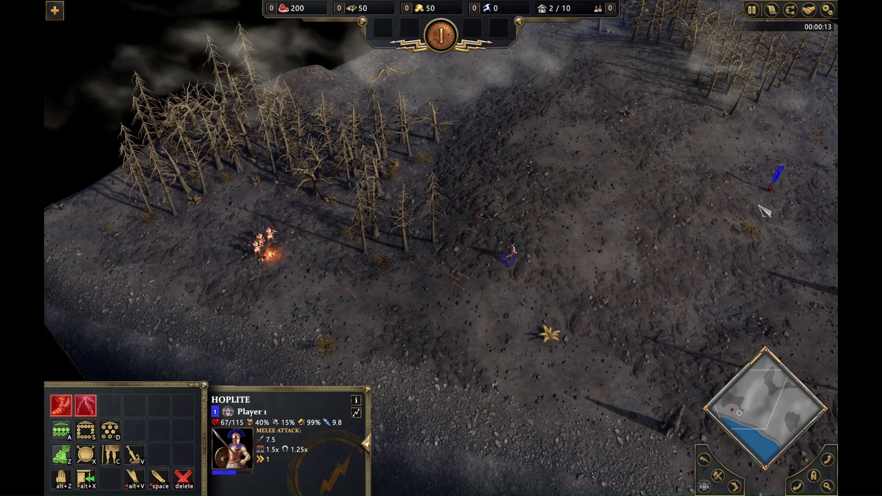
right_click(798, 194)
key(Right)
right_click(754, 237)
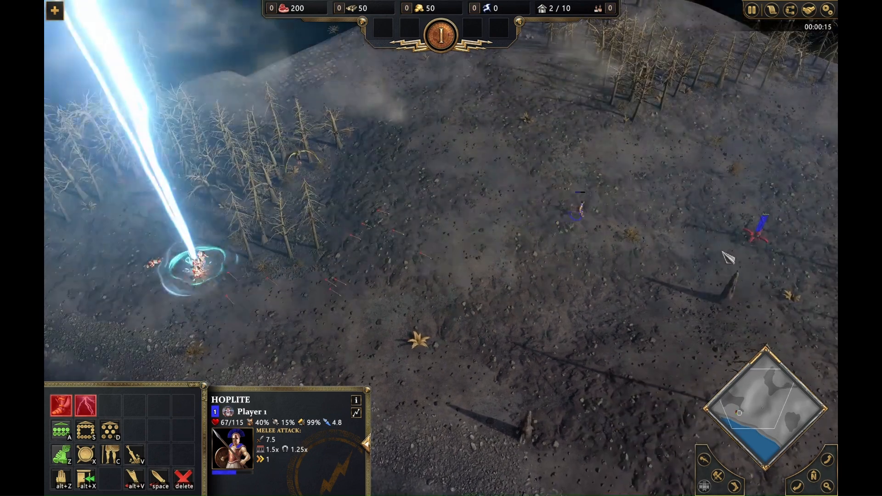
right_click(604, 275)
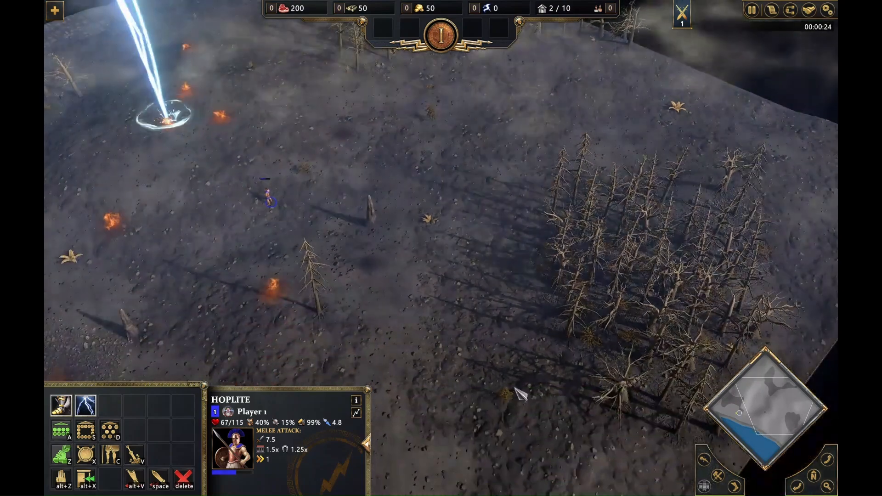
Step: Move the Hoplite farther from the storm to the open ground beside the larger dead forest
right_click(519, 390)
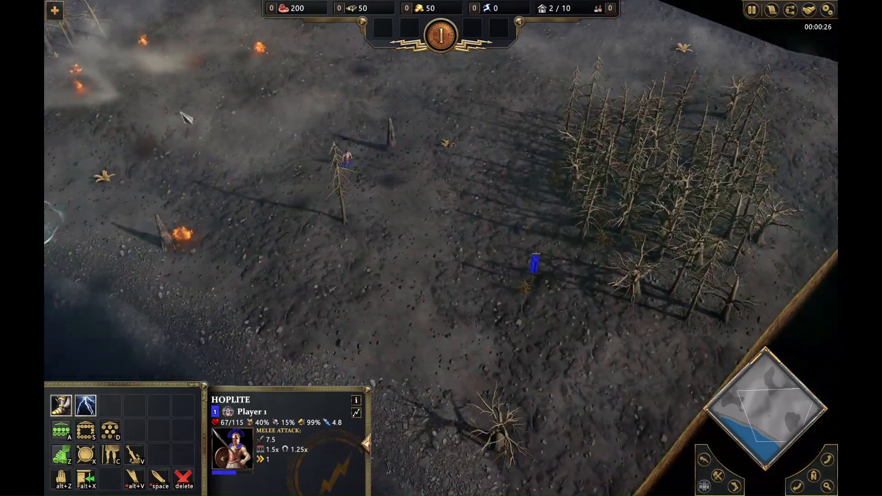
right_click(534, 343)
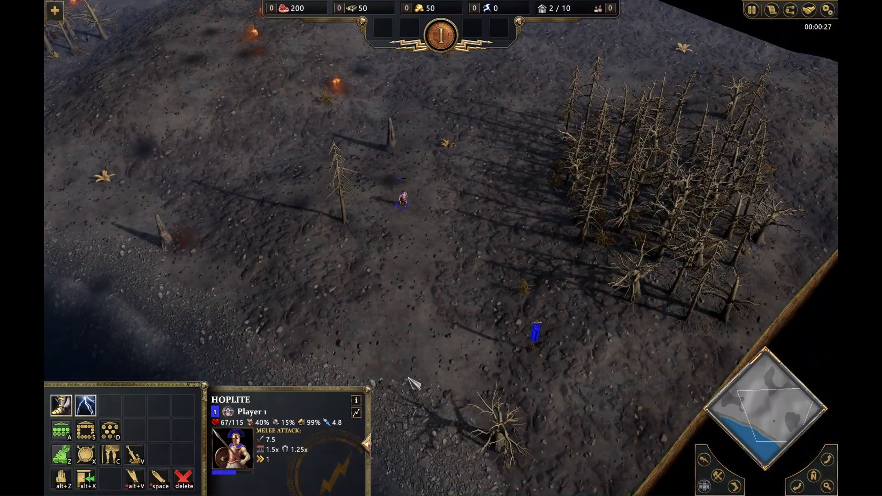
right_click(454, 293)
scroll(450, 304, up, 3)
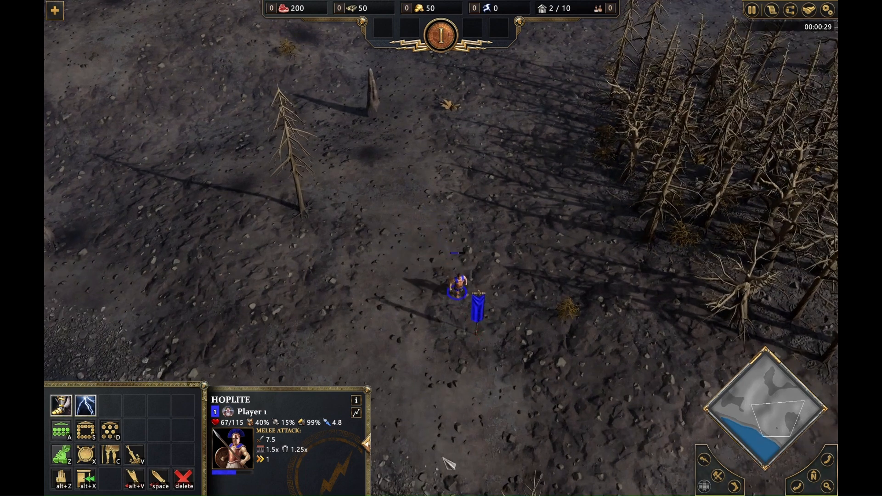